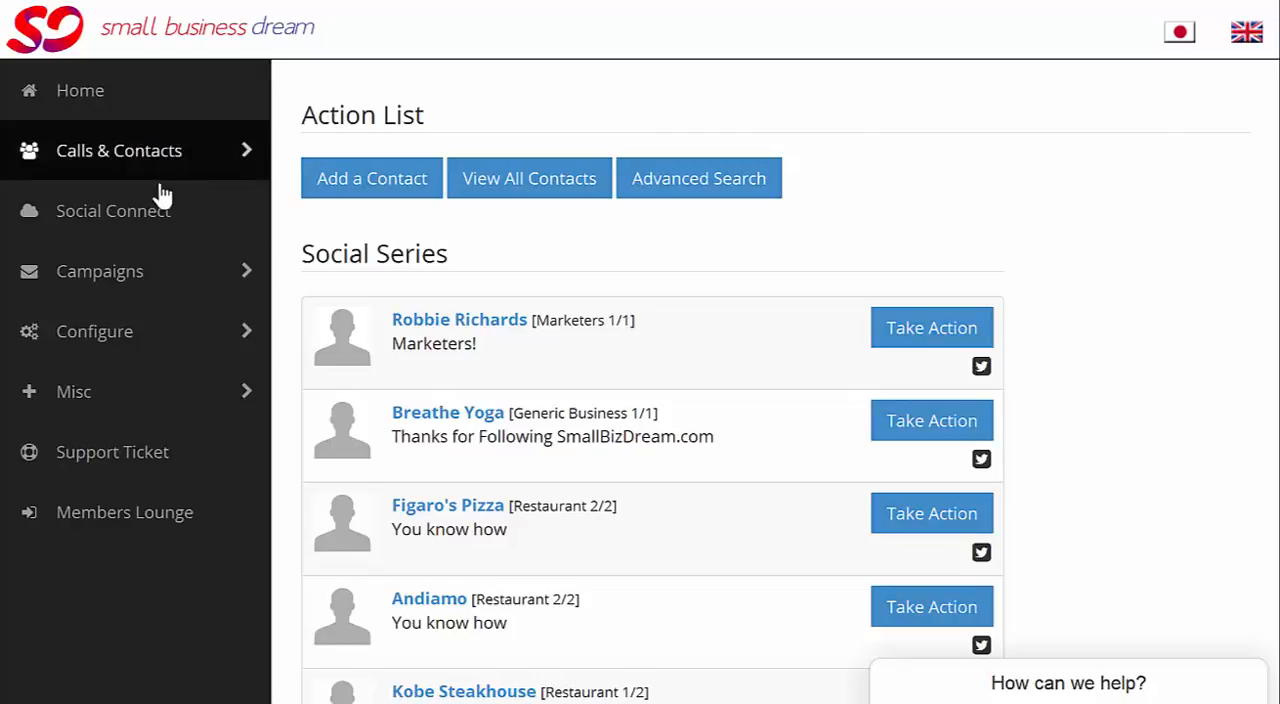
# Step: Load the Twitter followers for import through Social Connect and open the profile of the follower JSW MEDIA
pyautogui.click(166, 222)
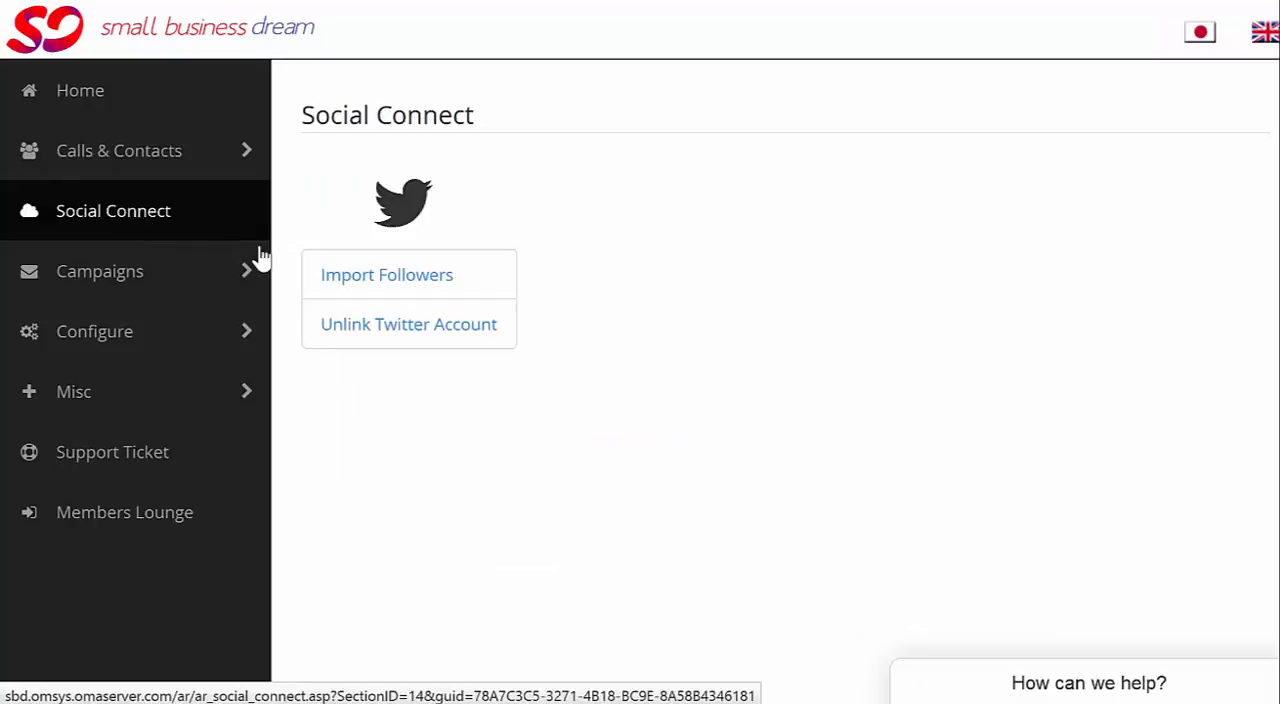
pyautogui.click(414, 284)
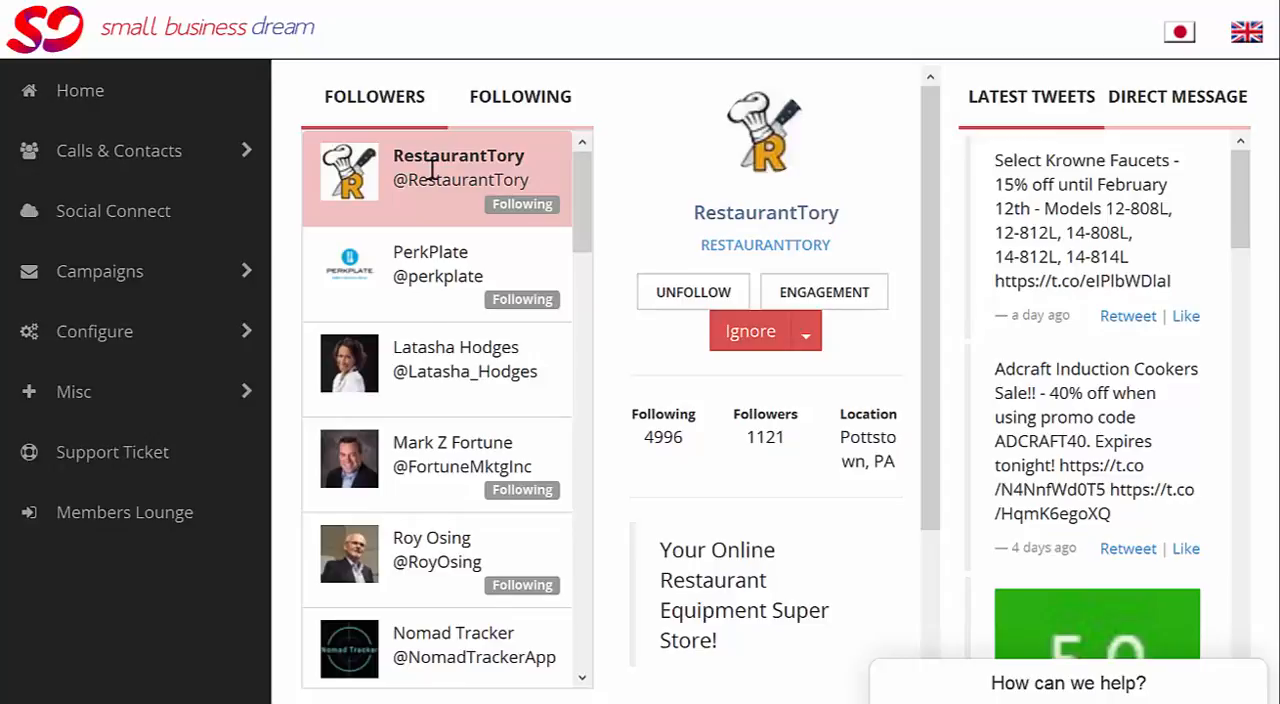
pyautogui.scroll(-1, 440, 175)
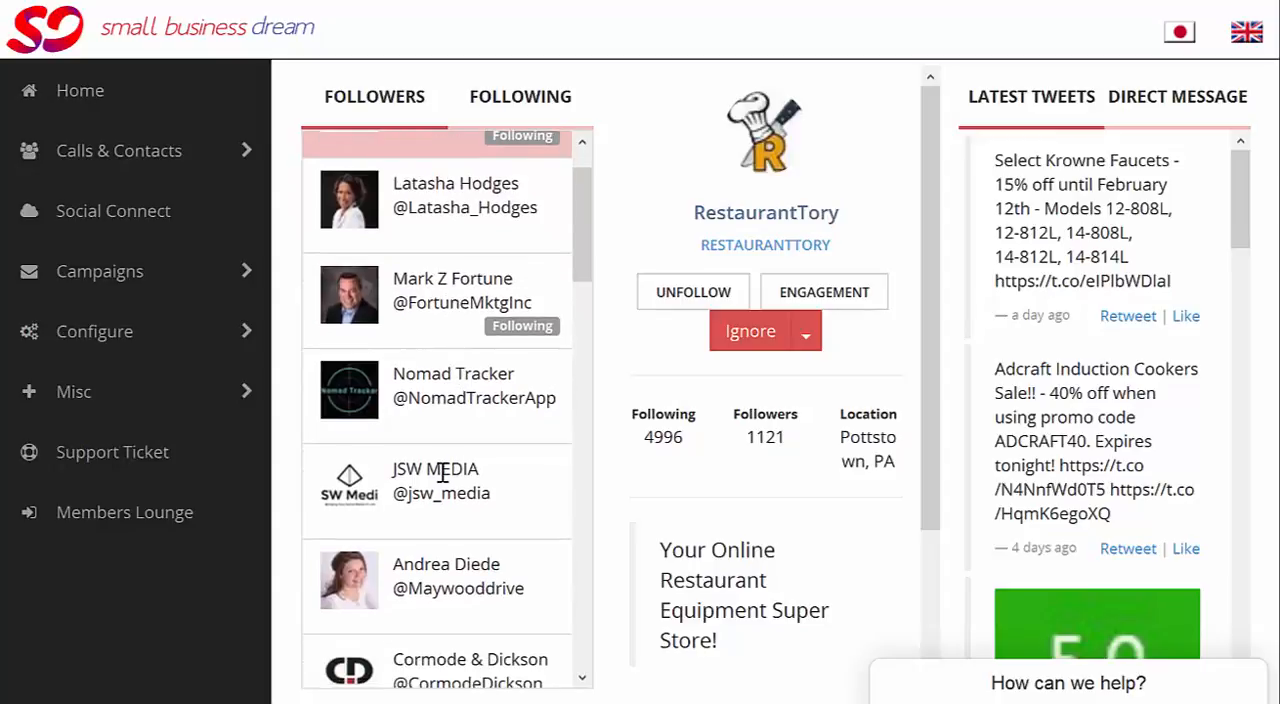
pyautogui.click(442, 473)
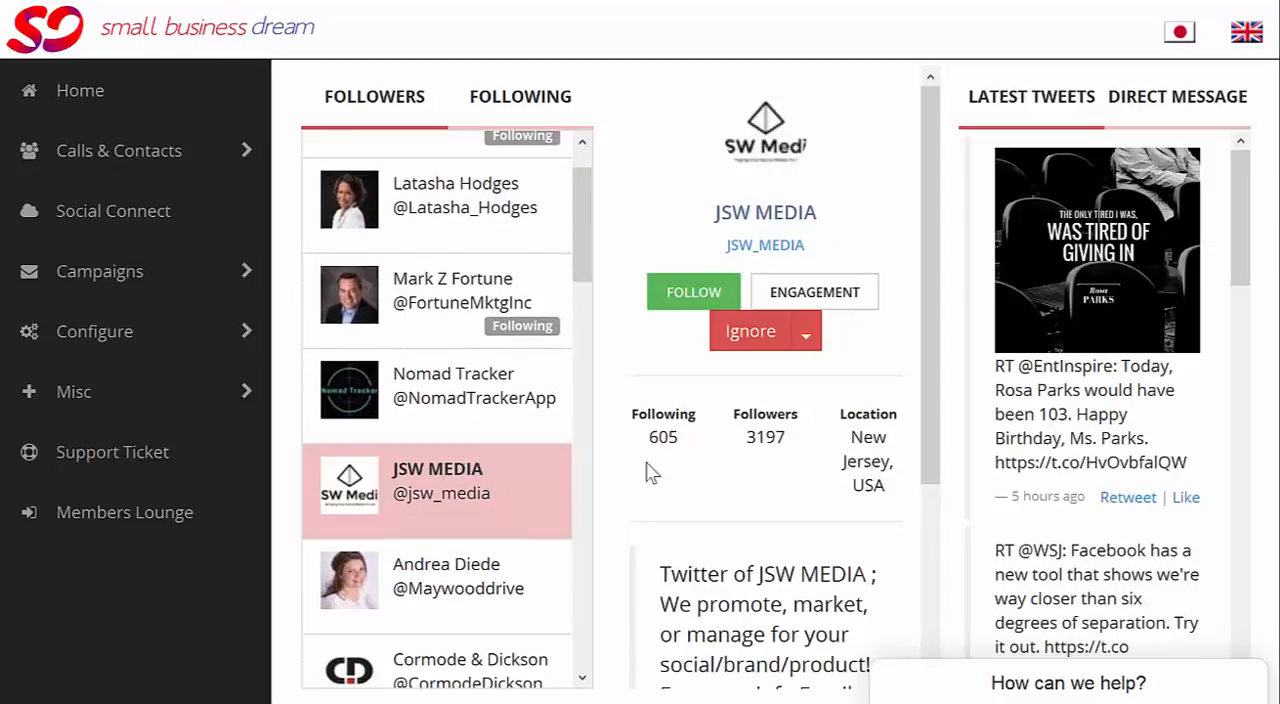
# Step: Look through JSW MEDIA's profile details, view its linked website, and return to the followers page
pyautogui.scroll(-2, 755, 512)
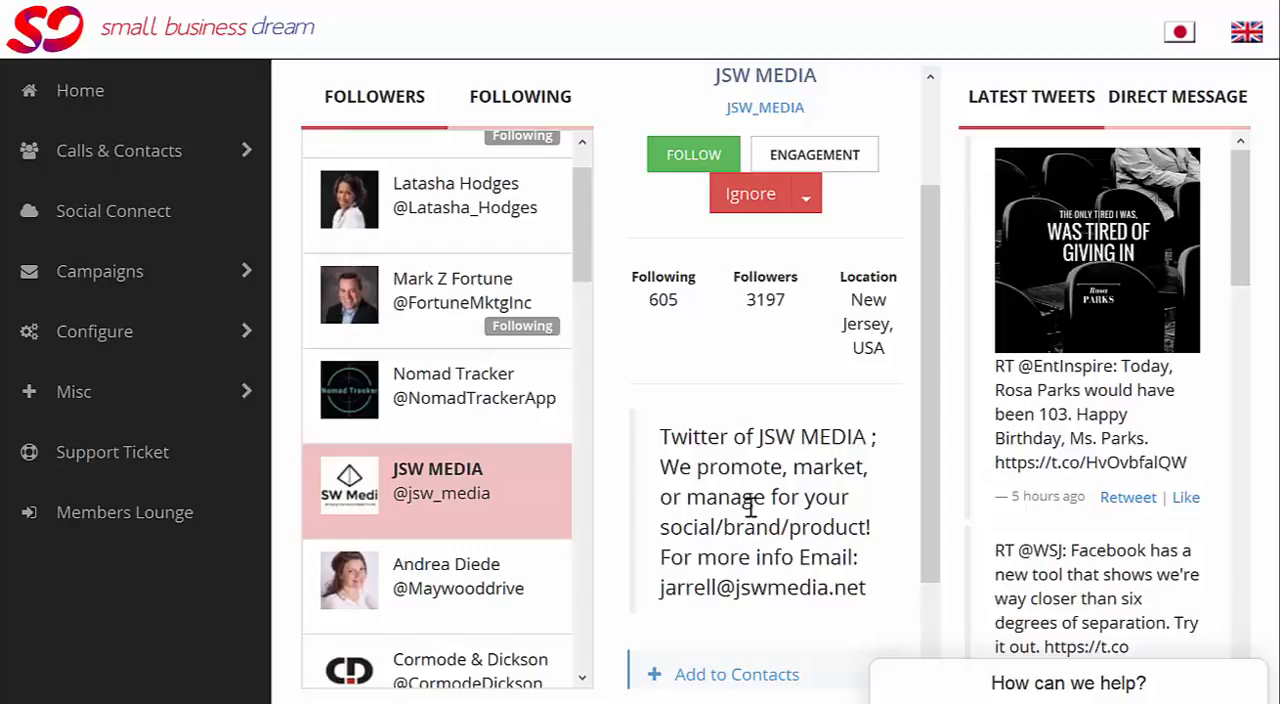
pyautogui.scroll(-2, 750, 508)
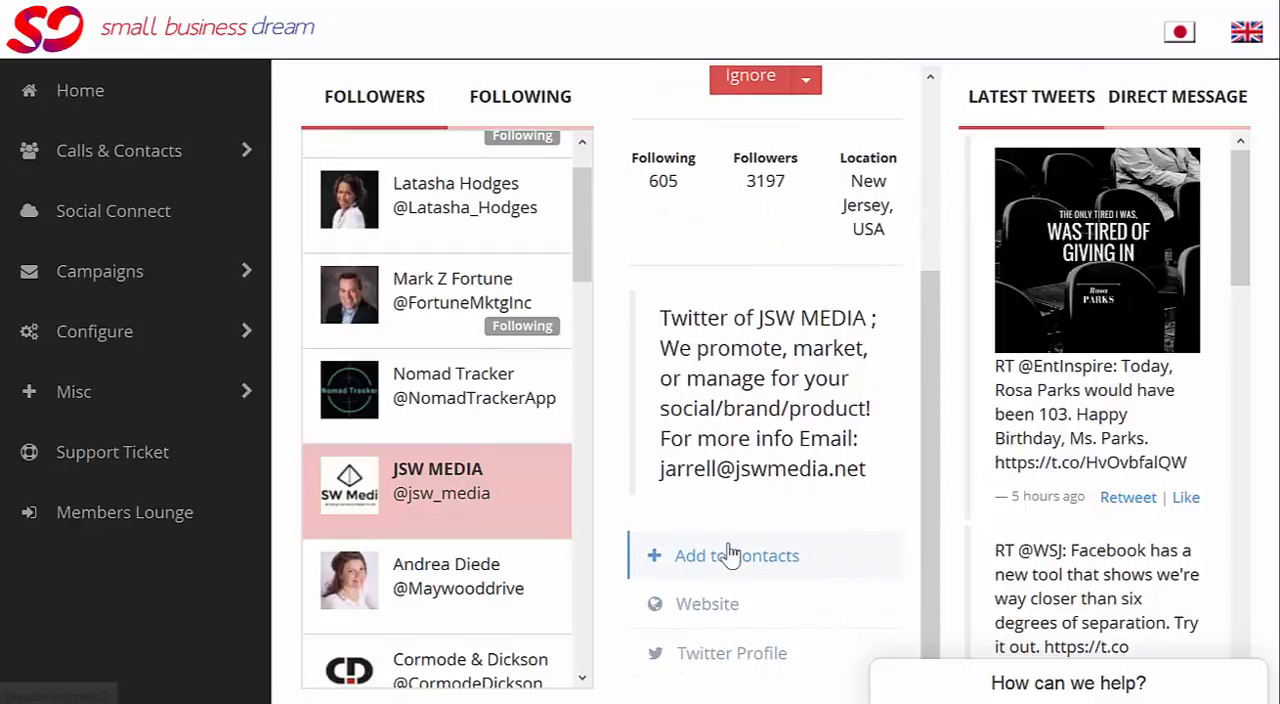
pyautogui.click(712, 606)
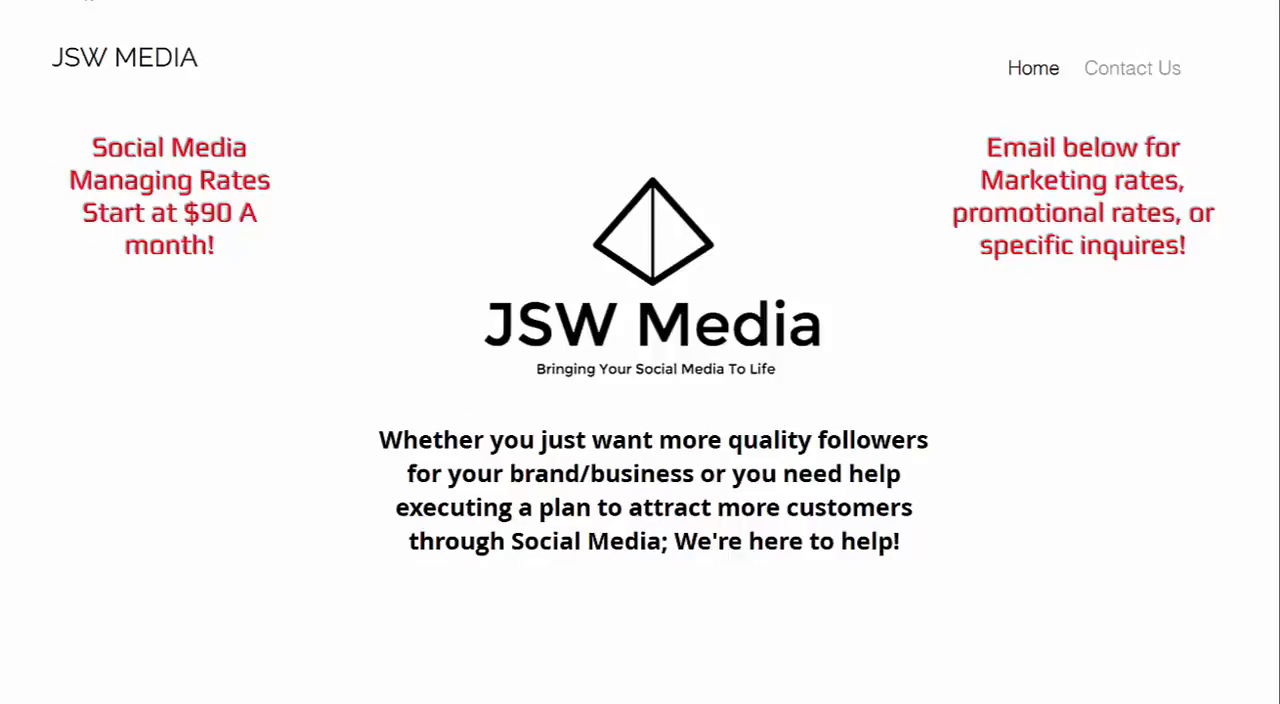
pyautogui.click(88, 0)
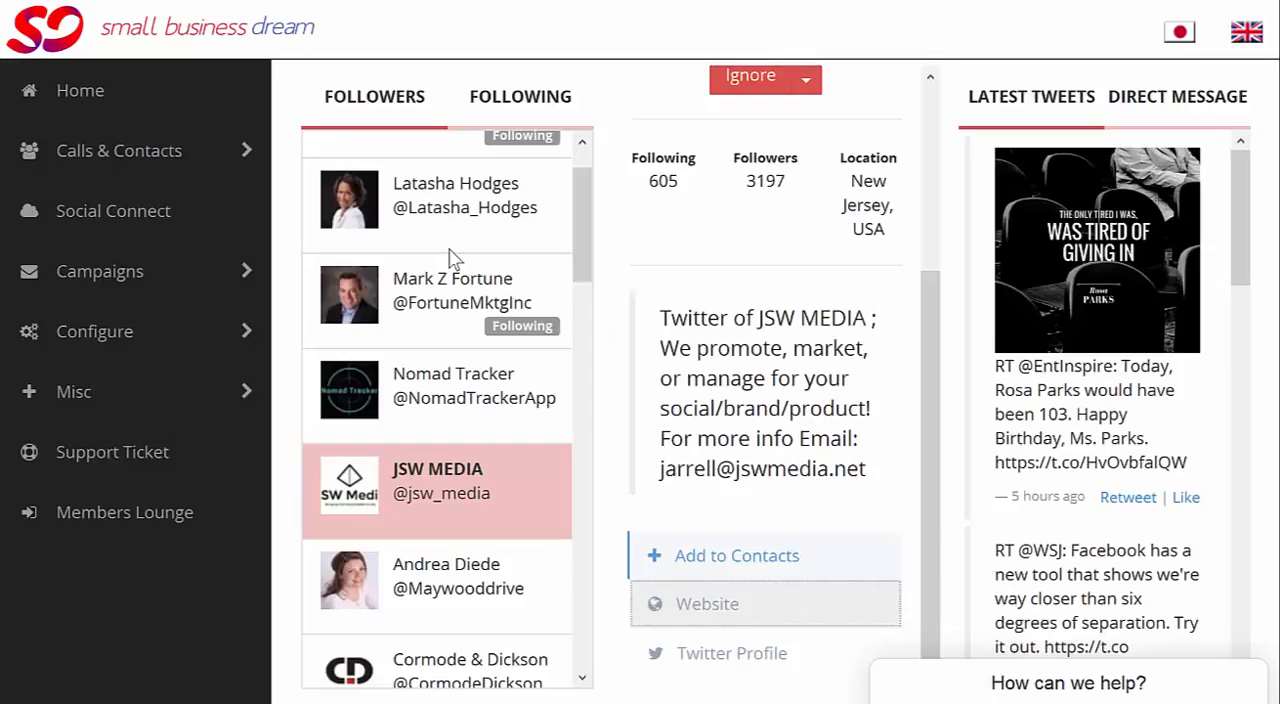
# Step: Start adding JSW MEDIA to the contacts and subscribe this follower to the TwitterExperts campaign
pyautogui.click(745, 568)
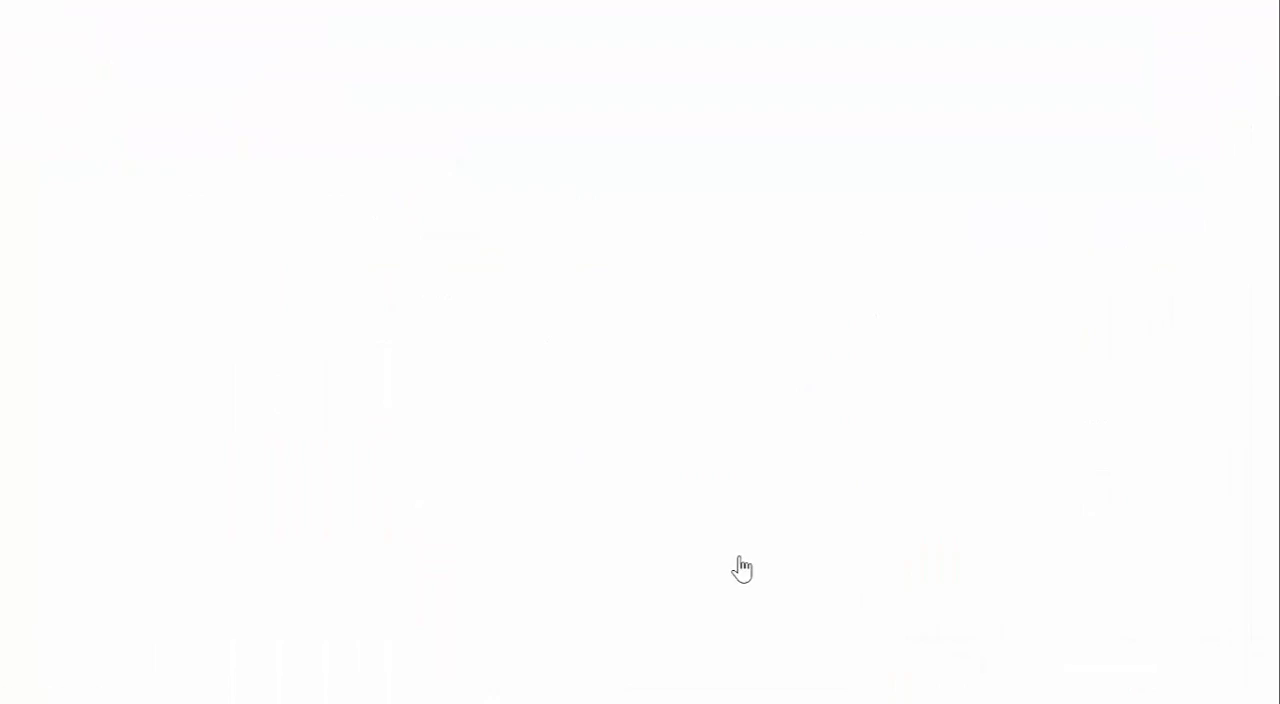
pyautogui.scroll(-3, 726, 374)
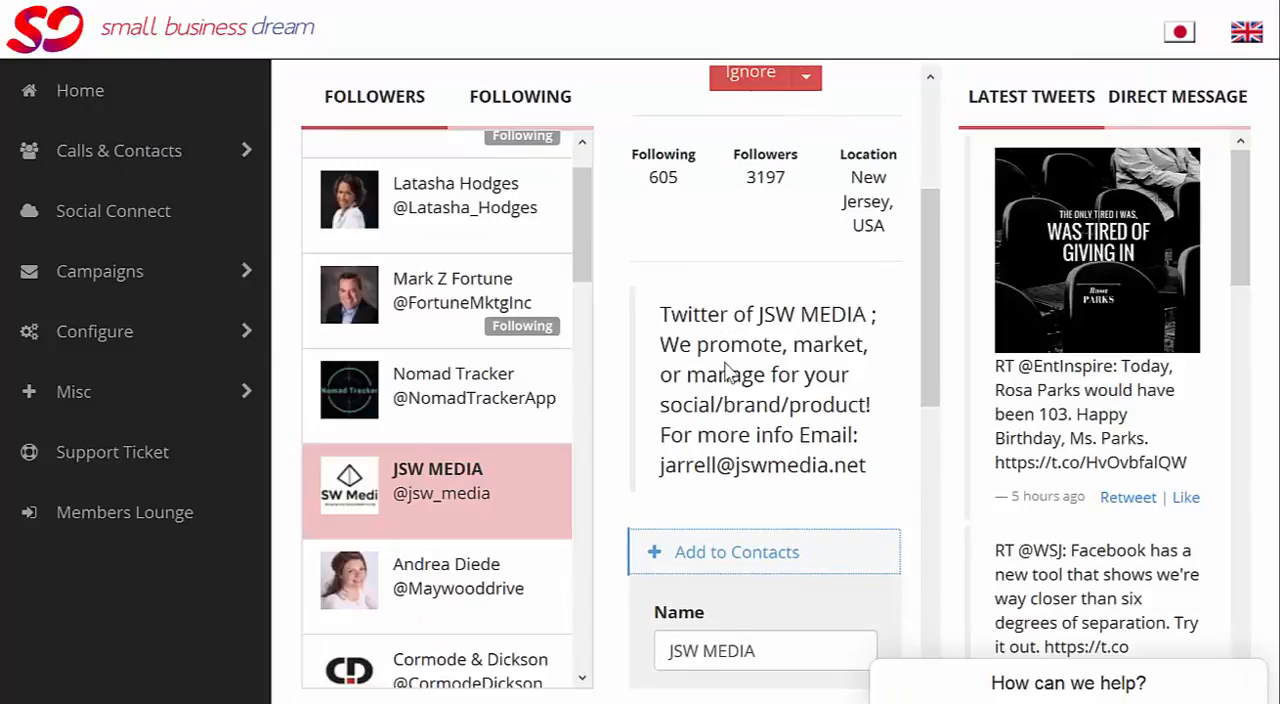
pyautogui.scroll(-3, 726, 374)
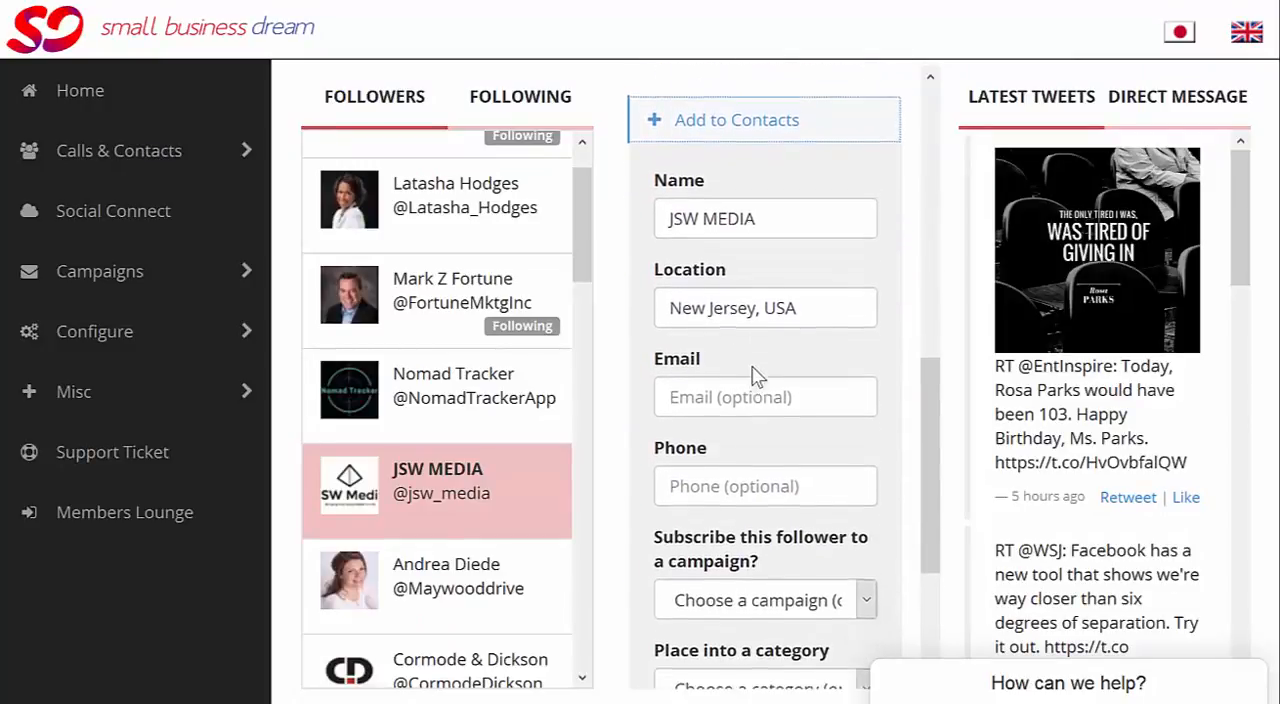
pyautogui.scroll(-1, 757, 371)
pyautogui.scroll(-1, 749, 332)
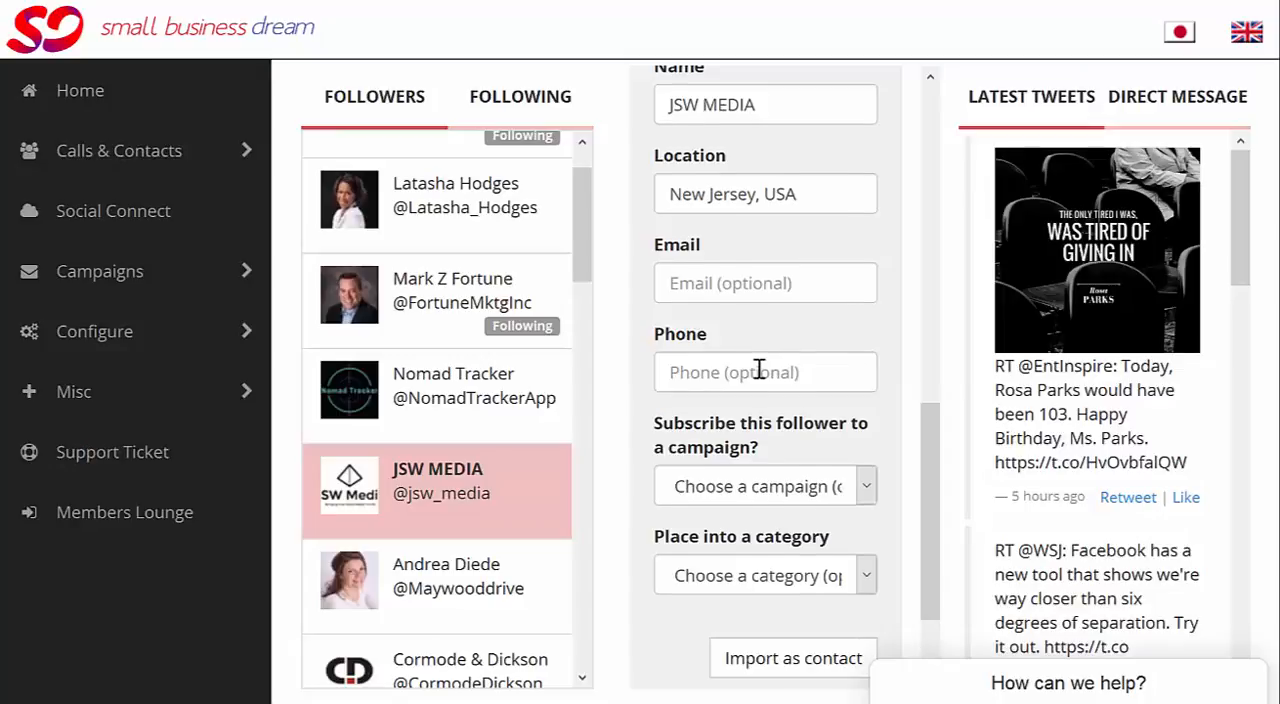
pyautogui.scroll(-1, 759, 370)
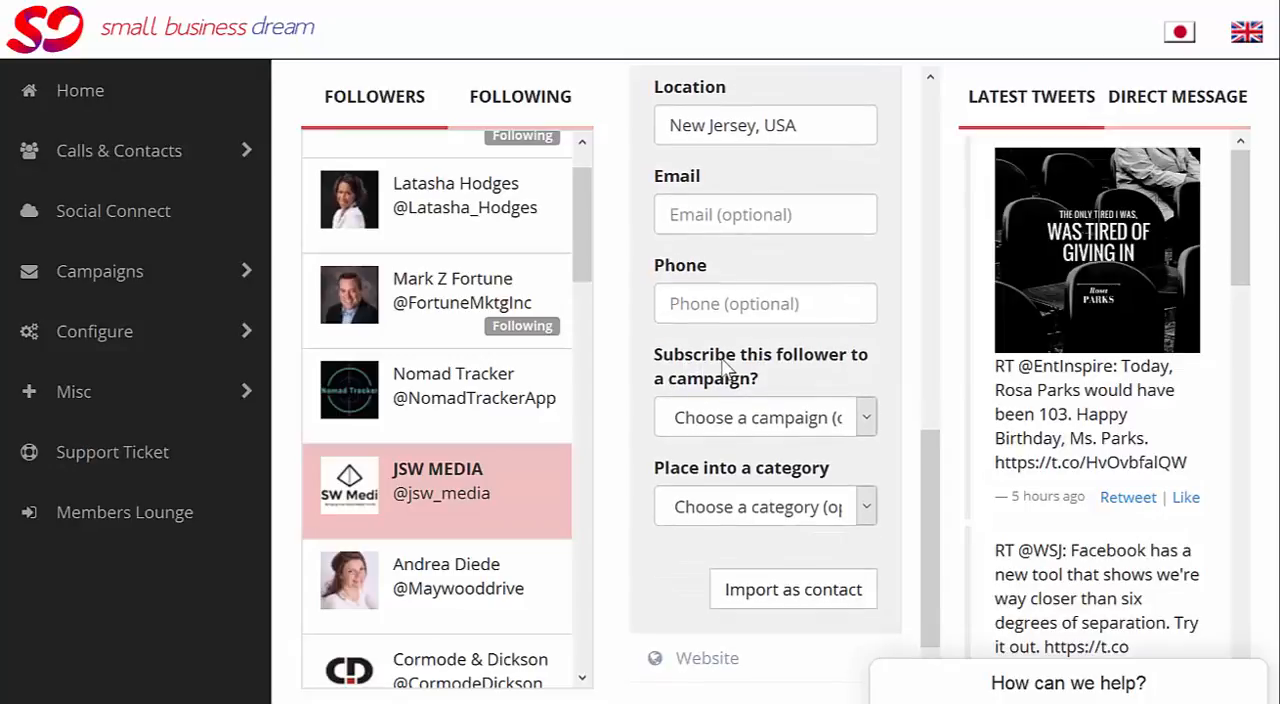
pyautogui.scroll(-1, 726, 370)
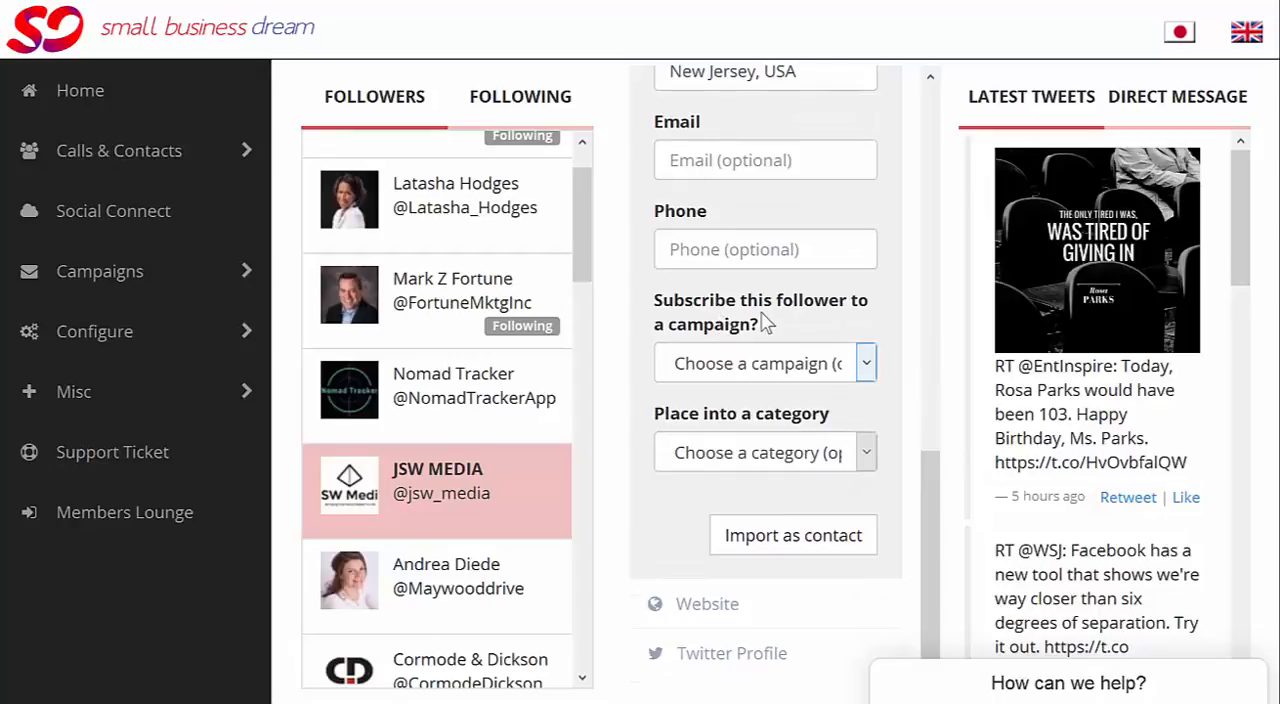
pyautogui.click(764, 366)
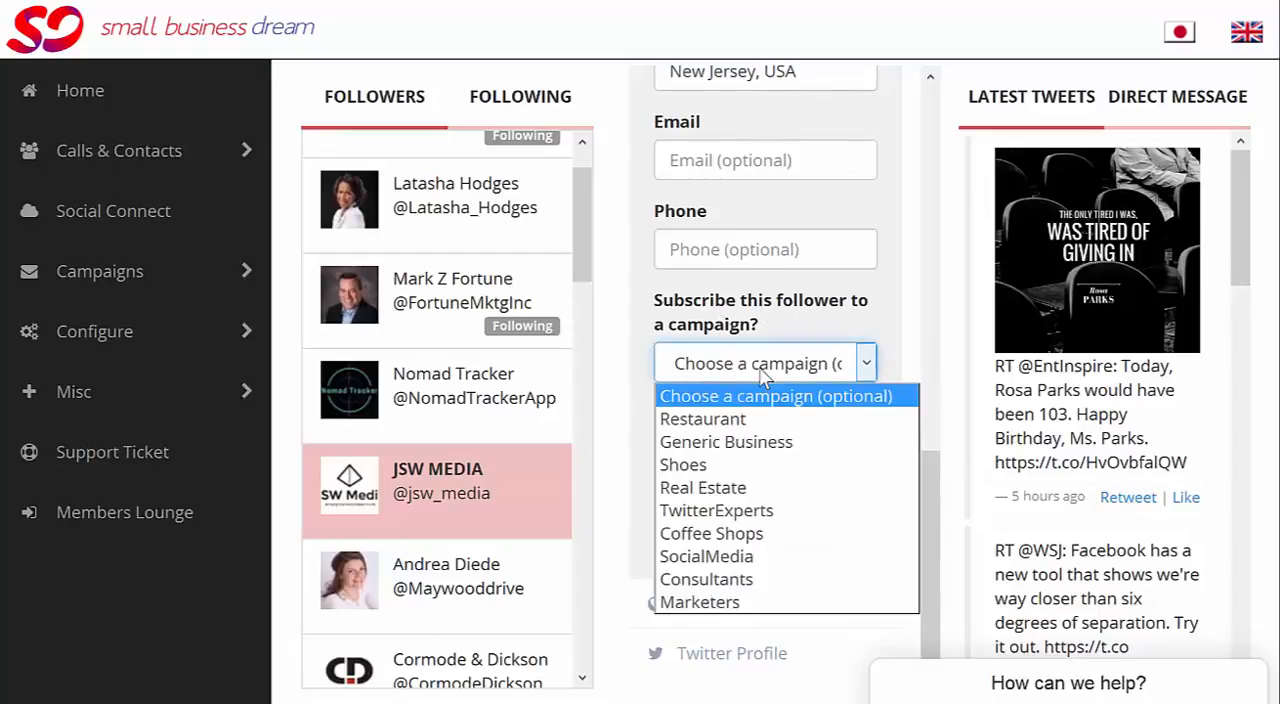
pyautogui.click(750, 511)
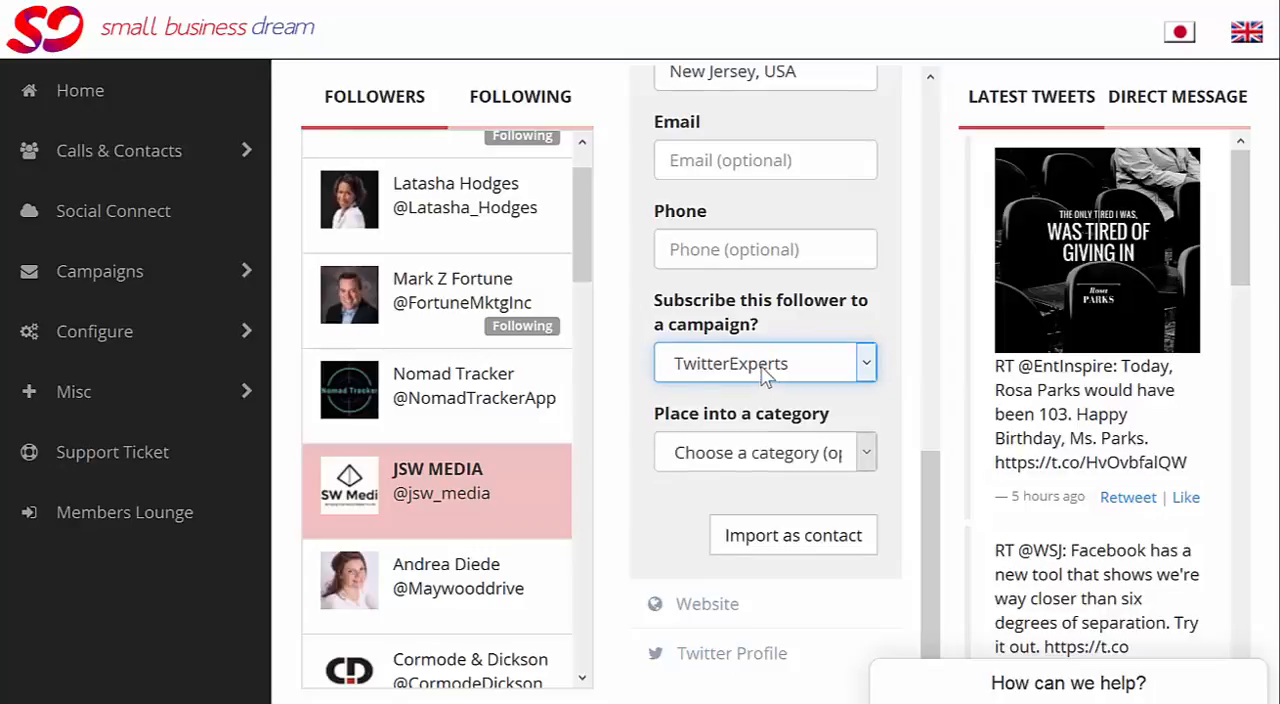
# Step: Place JSW MEDIA into the Twitter Gurus category
pyautogui.click(757, 460)
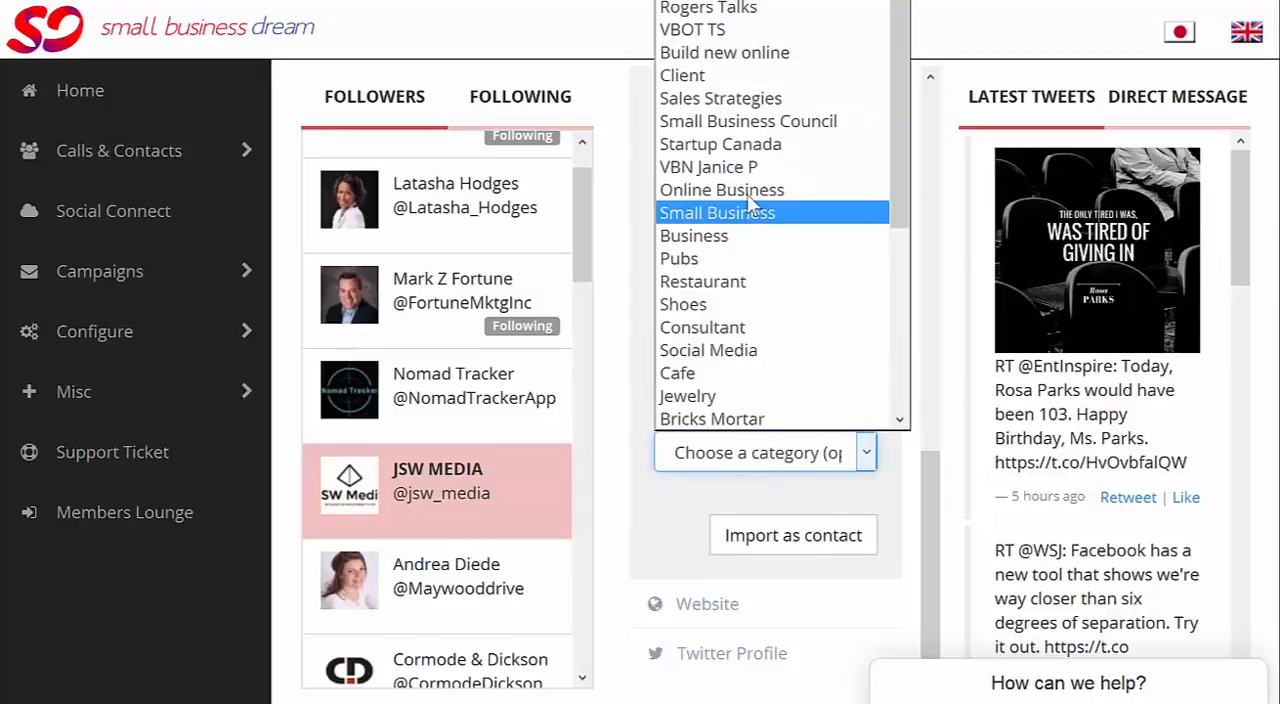
pyautogui.scroll(-1, 737, 287)
pyautogui.scroll(-4, 737, 287)
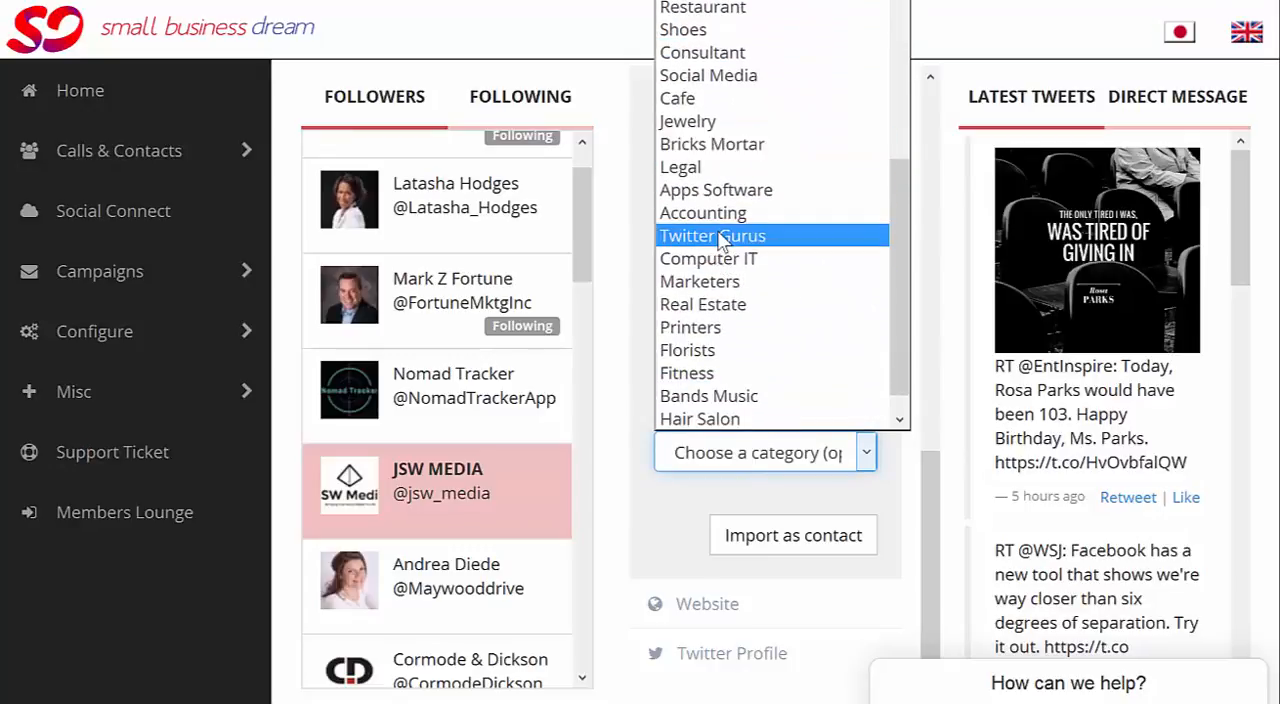
pyautogui.click(718, 237)
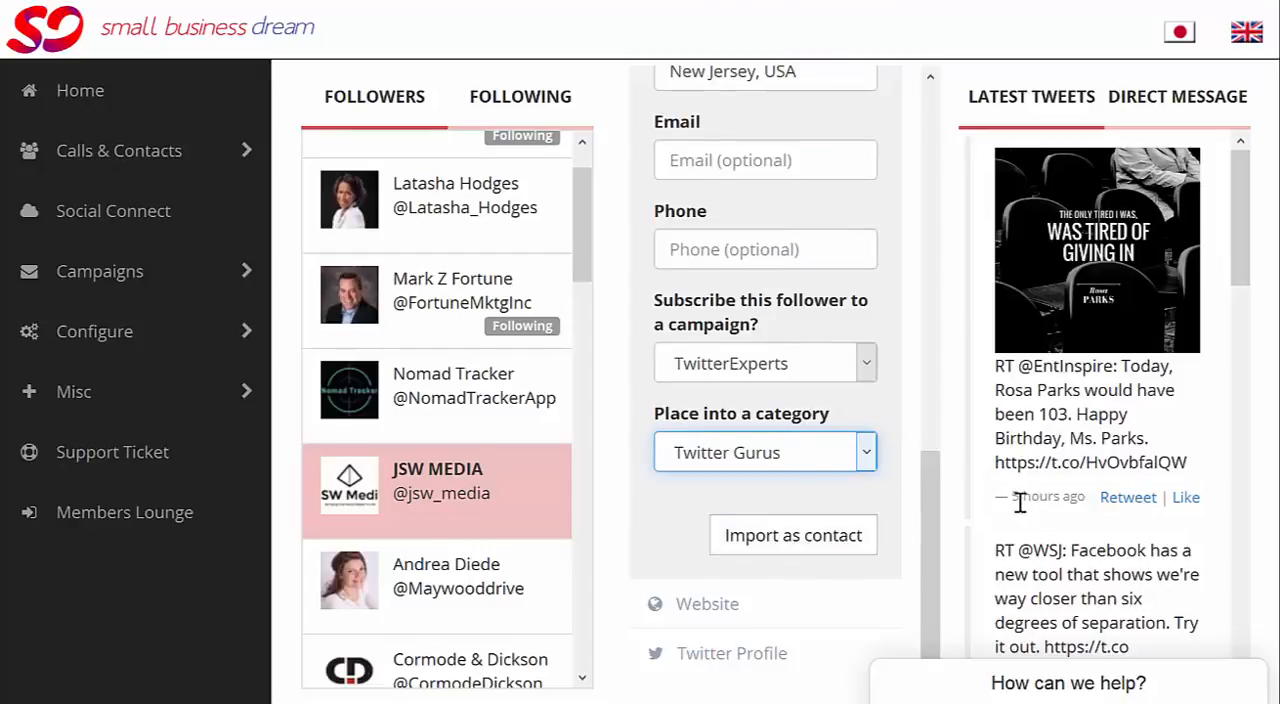
# Step: Import JSW MEDIA as a contact and agree to send the first direct message
pyautogui.scroll(-2, 1016, 500)
pyautogui.scroll(-2, 1016, 500)
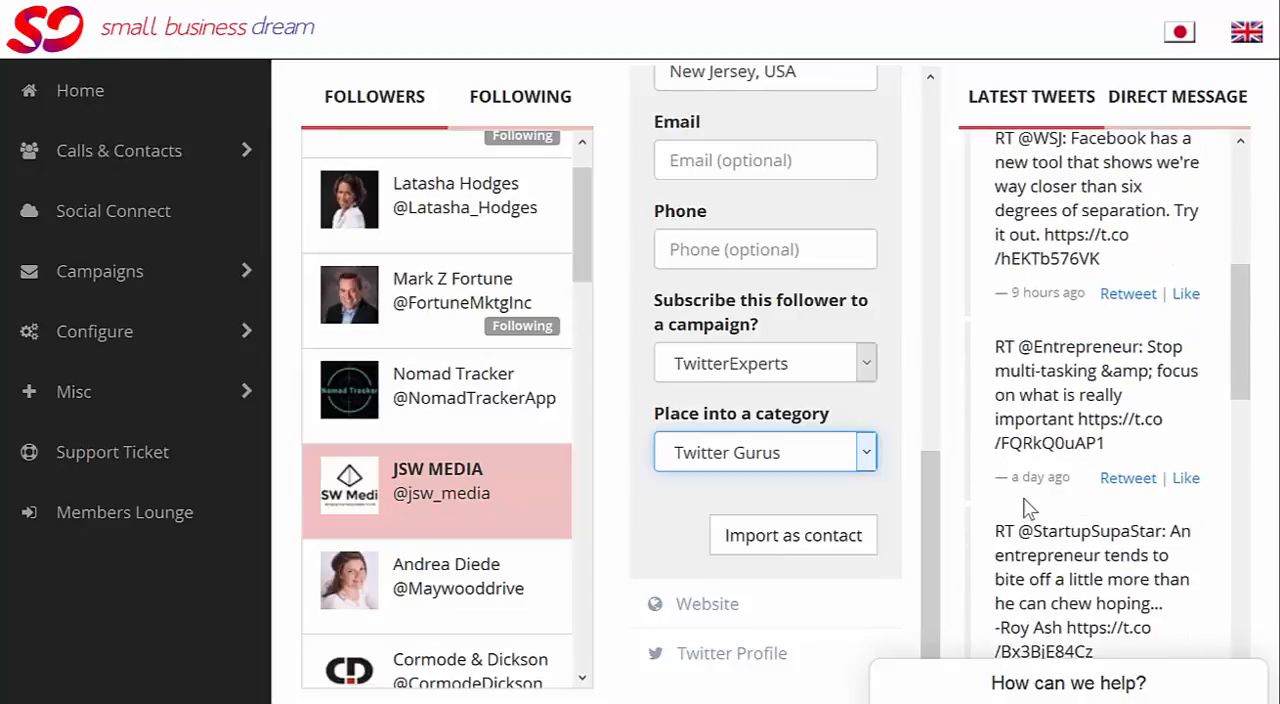
pyautogui.scroll(2, 1055, 497)
pyautogui.scroll(1, 1055, 497)
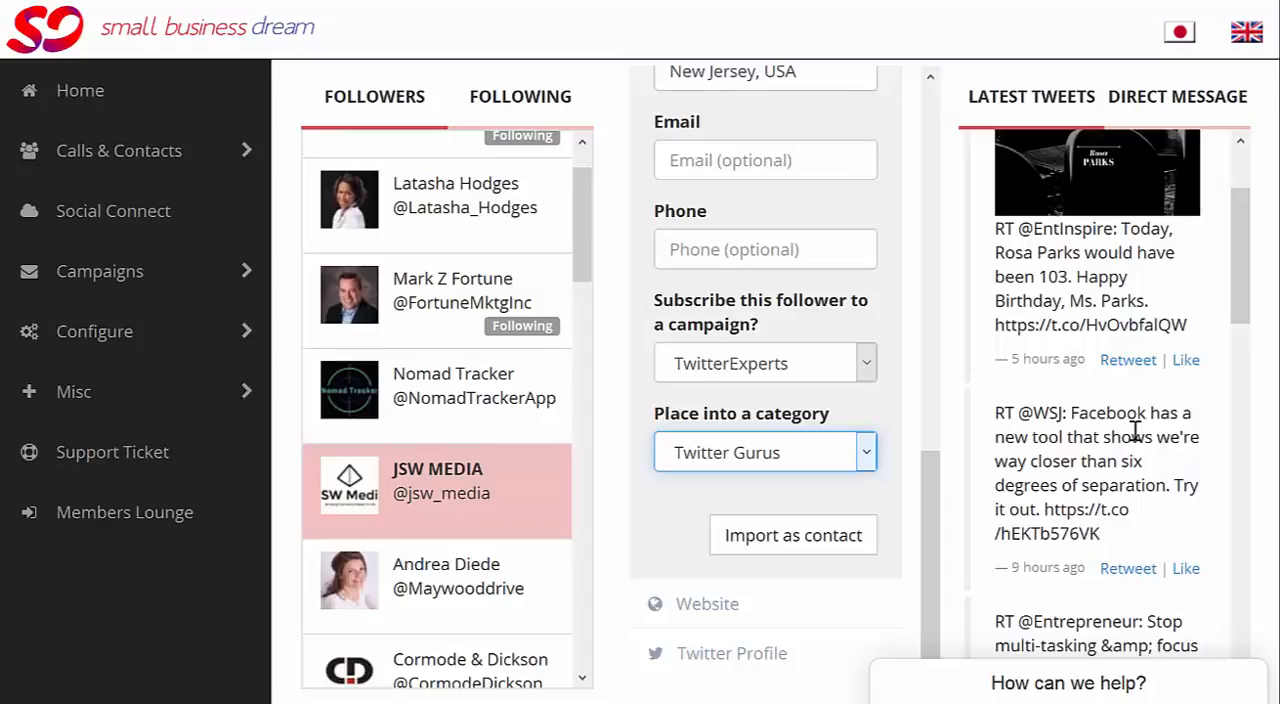
pyautogui.click(787, 537)
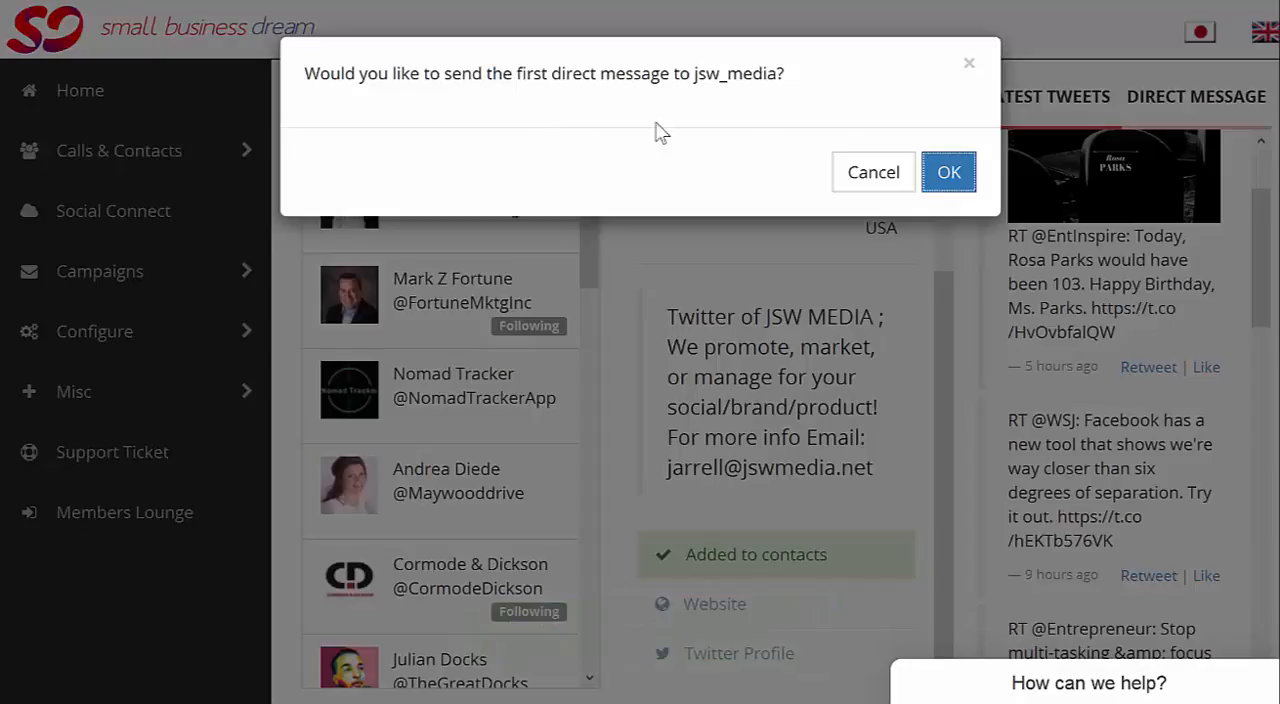
pyautogui.click(949, 174)
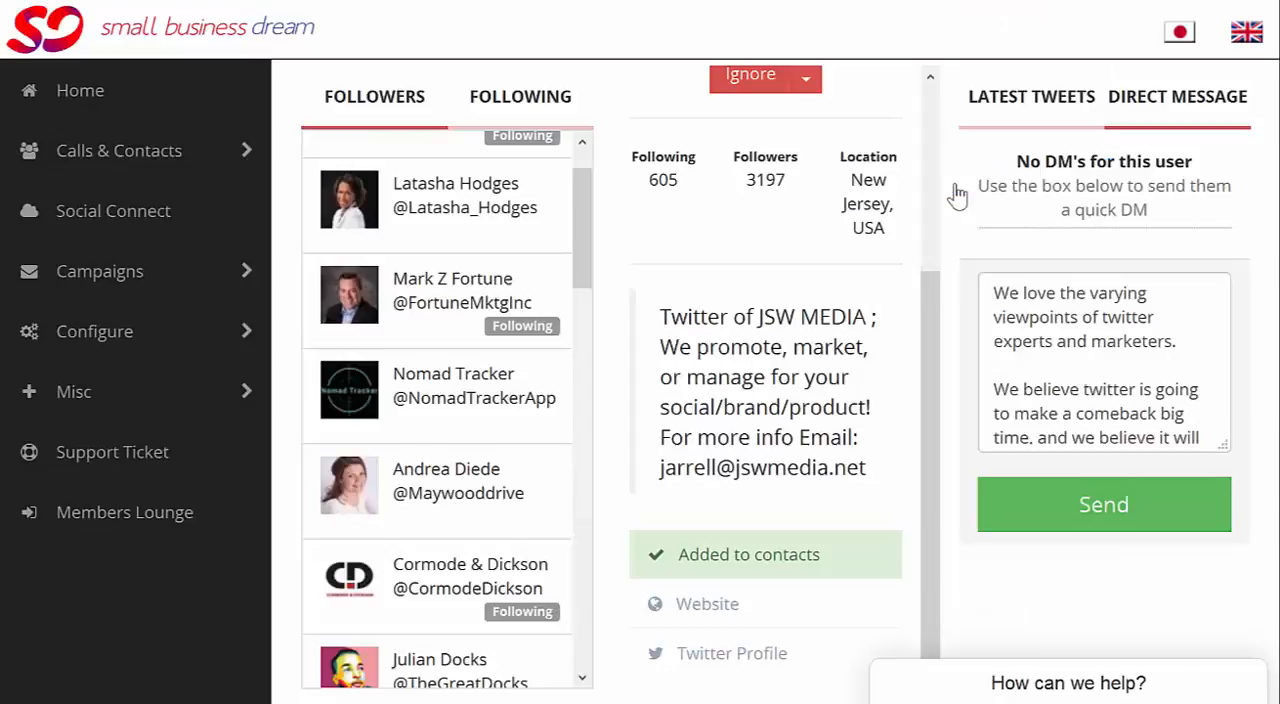
# Step: Review the prefilled direct message to JSW MEDIA from its opening line to the signature
pyautogui.click(1040, 291)
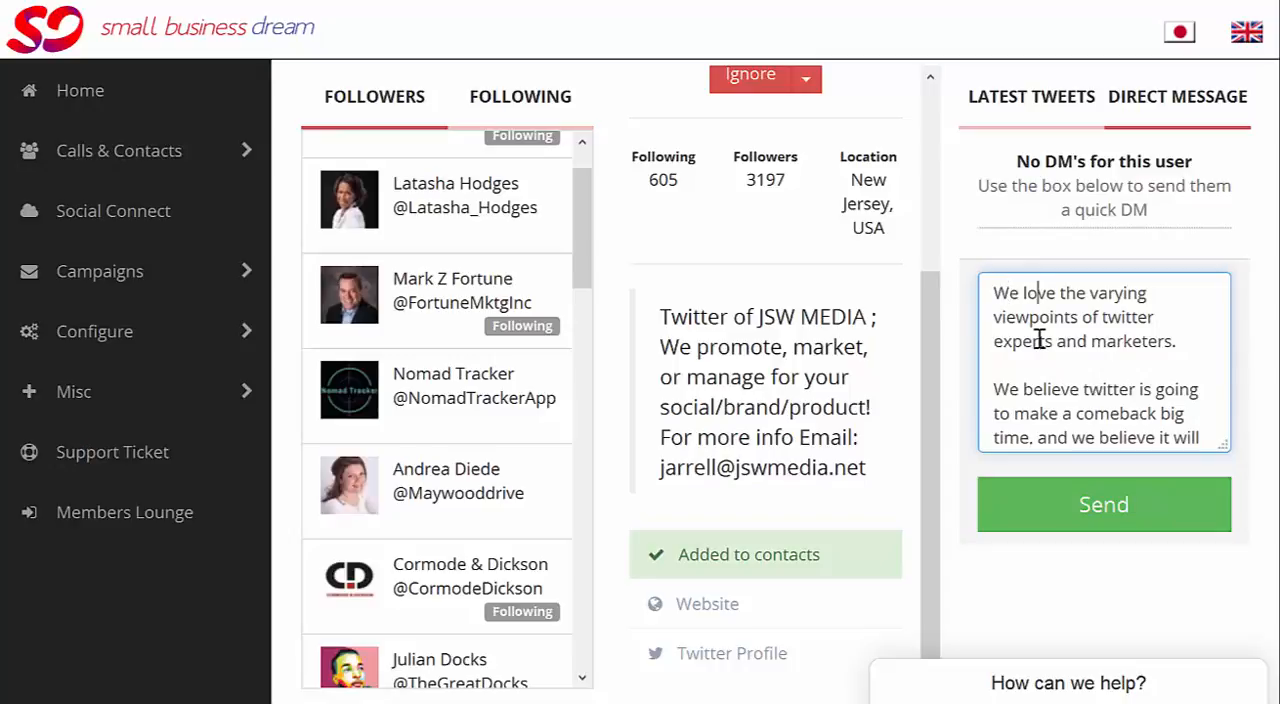
pyautogui.scroll(-1, 1043, 338)
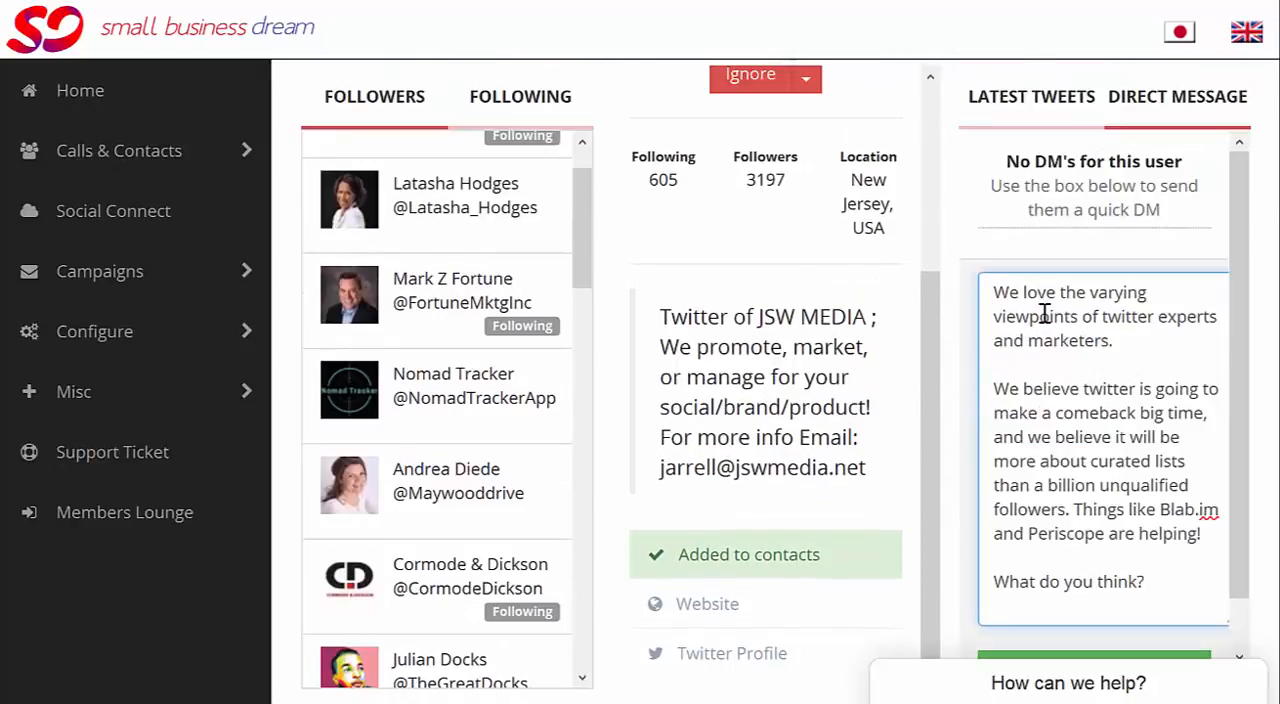
pyautogui.press('Down')
pyautogui.press('Down')
pyautogui.press('Down')
pyautogui.press('Down')
pyautogui.press('Down')
pyautogui.press('Down')
pyautogui.press('Down')
pyautogui.press('Down')
pyautogui.press('Down')
pyautogui.press('Down')
pyautogui.press('Down')
pyautogui.press('Down')
pyautogui.press('Down')
pyautogui.press('Down')
pyautogui.press('Down')
pyautogui.press('Down')
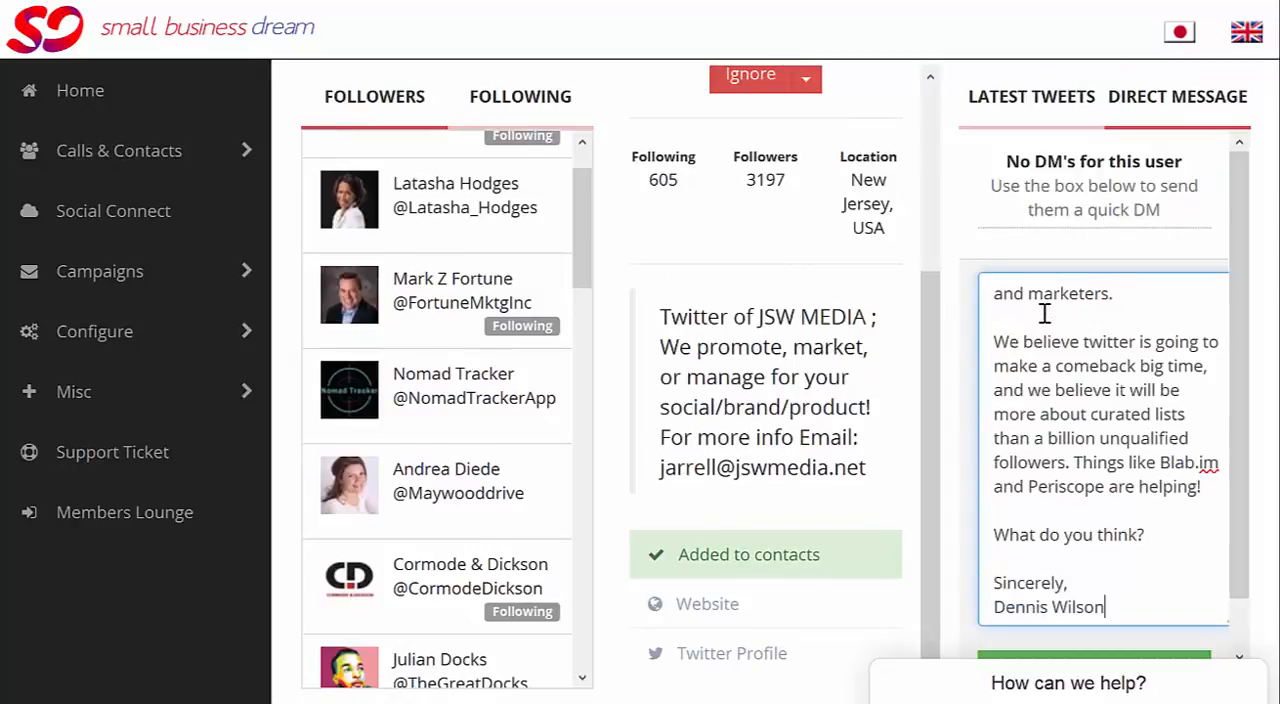
pyautogui.press('Up')
pyautogui.press('Up')
pyautogui.press('Up')
pyautogui.press('Up')
pyautogui.press('Up')
pyautogui.press('Up')
pyautogui.press('Up')
pyautogui.press('Up')
pyautogui.press('Up')
pyautogui.press('Up')
pyautogui.press('Up')
pyautogui.press('Up')
pyautogui.press('Up')
pyautogui.press('Up')
pyautogui.press('Up')
pyautogui.press('Up')
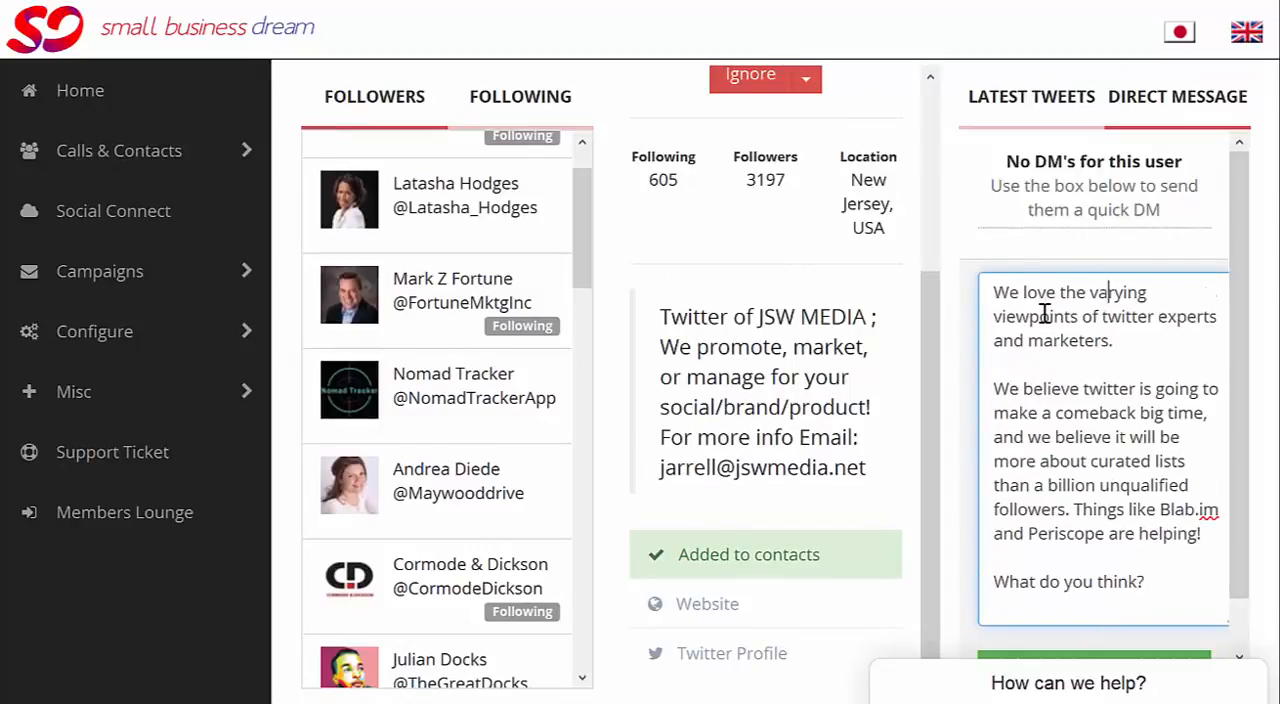
# Step: Insert the website's text "Social Media Managing Rates Start at $90 A month!" as a separate paragraph above the direct message
pyautogui.press('Return')
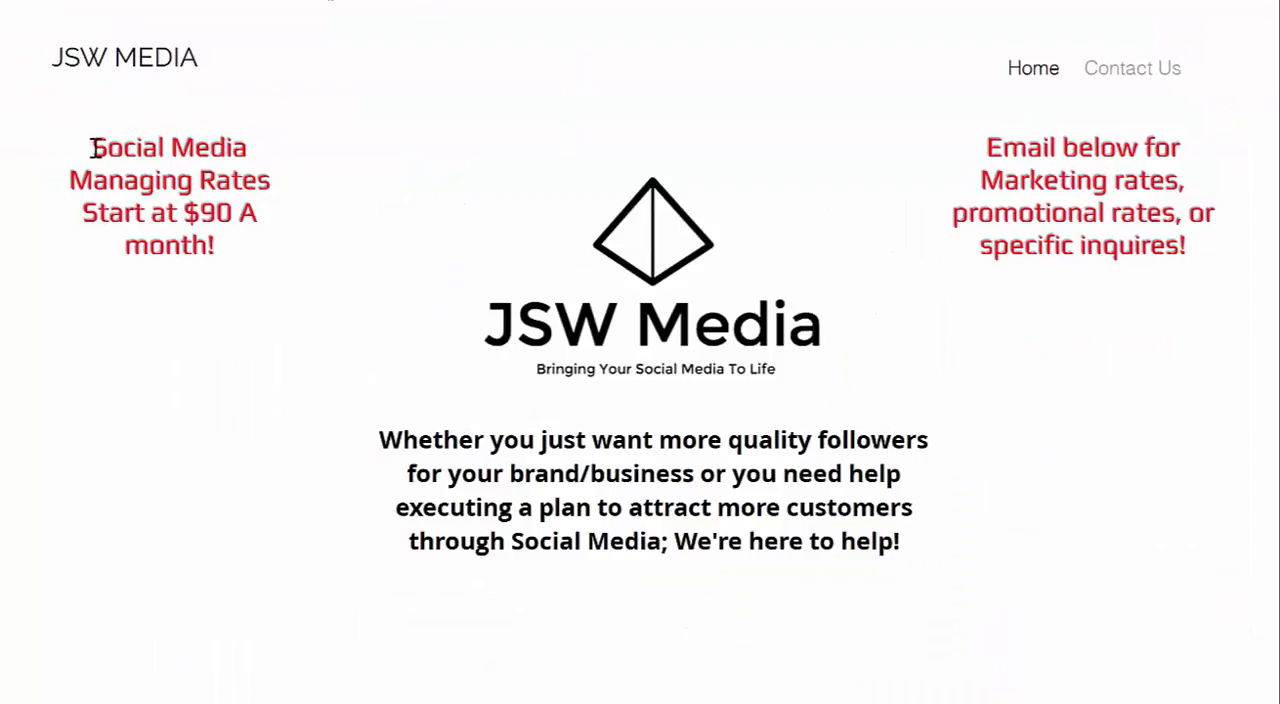
pyautogui.moveTo(97, 143); pyautogui.dragTo(211, 246)
pyautogui.hotkey('ctrl', 'c')
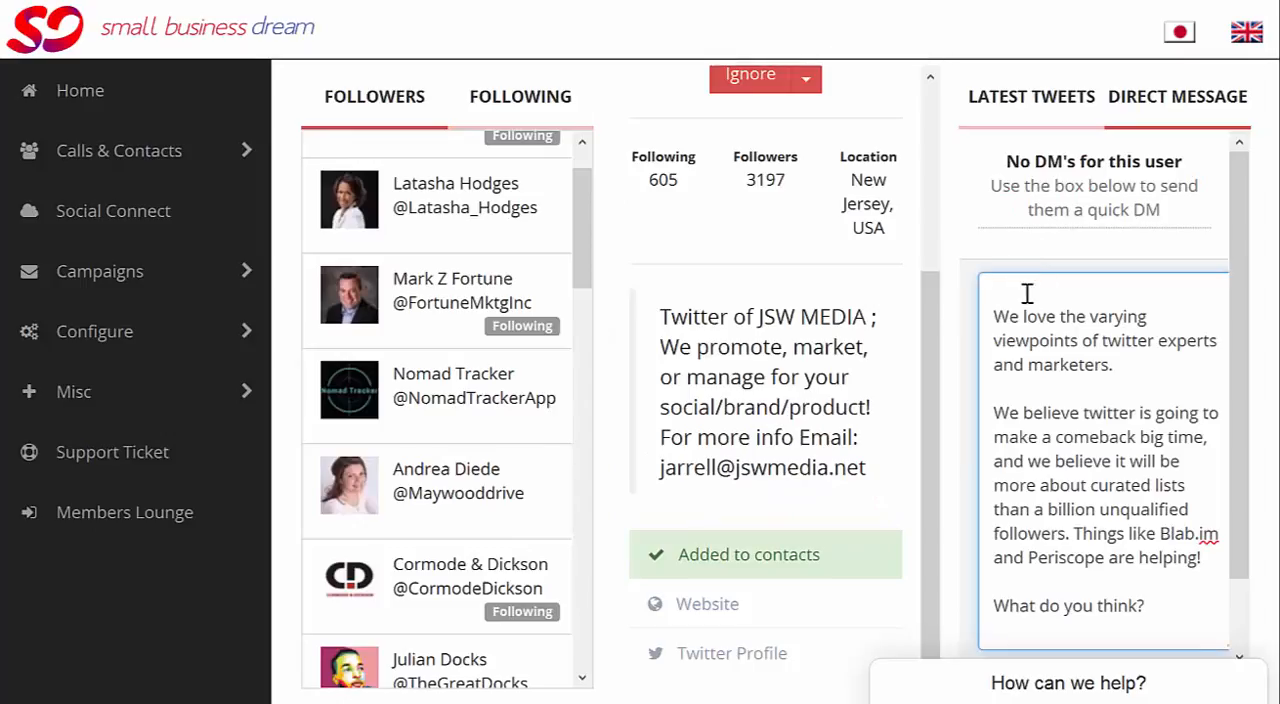
pyautogui.press('Return')
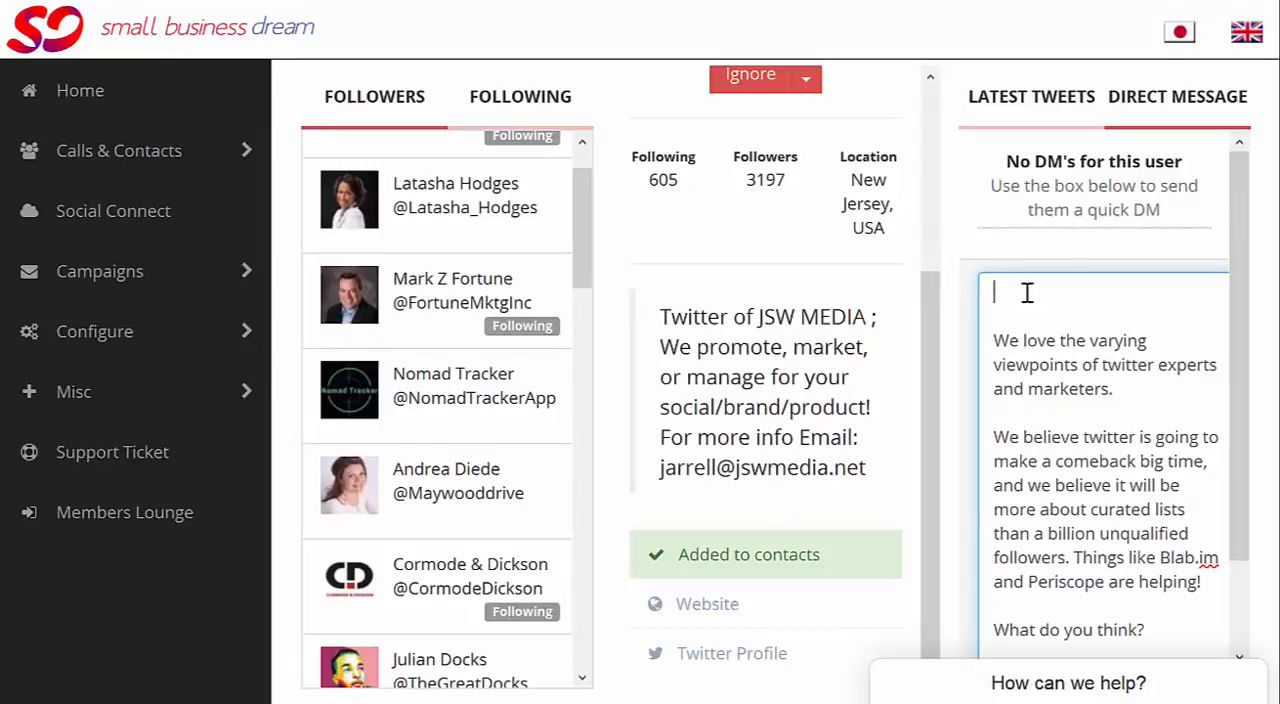
pyautogui.hotkey('ctrl', 'v')
pyautogui.click(990, 292)
# Step: Begin the direct message with "Great website, I saw you do" before the copied rates text
pyautogui.write('Great ')
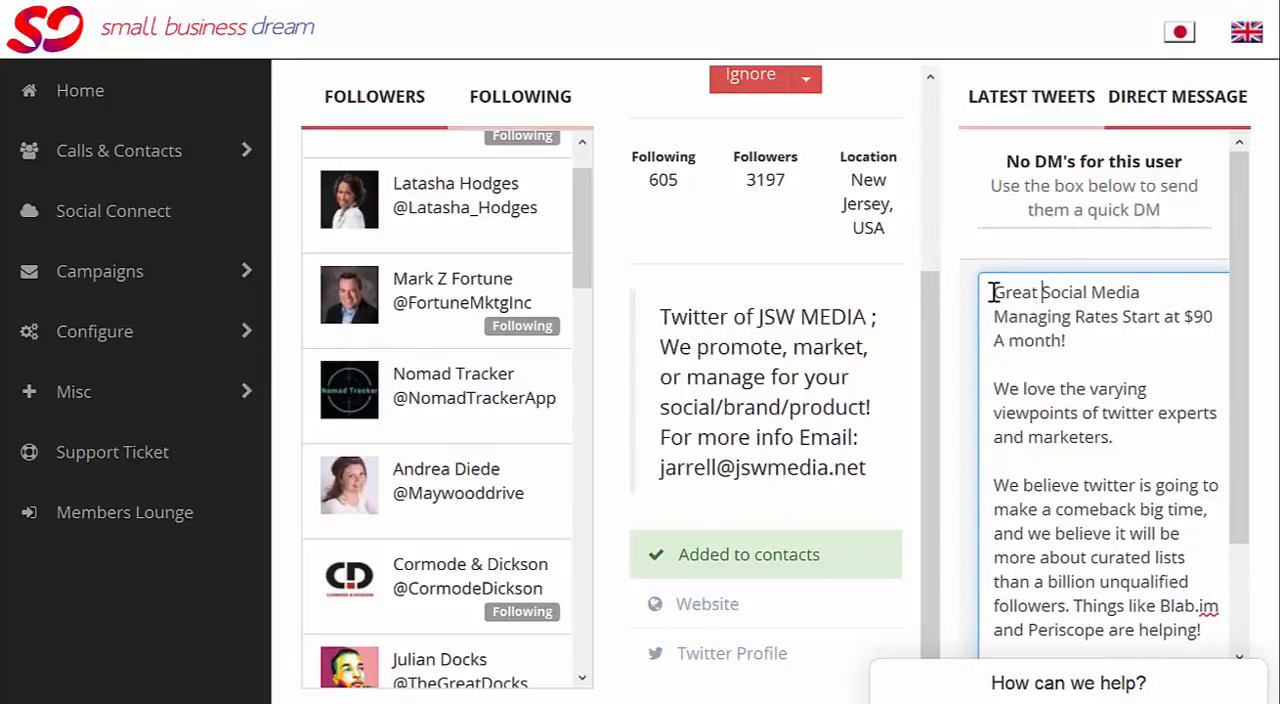
pyautogui.write('website, ')
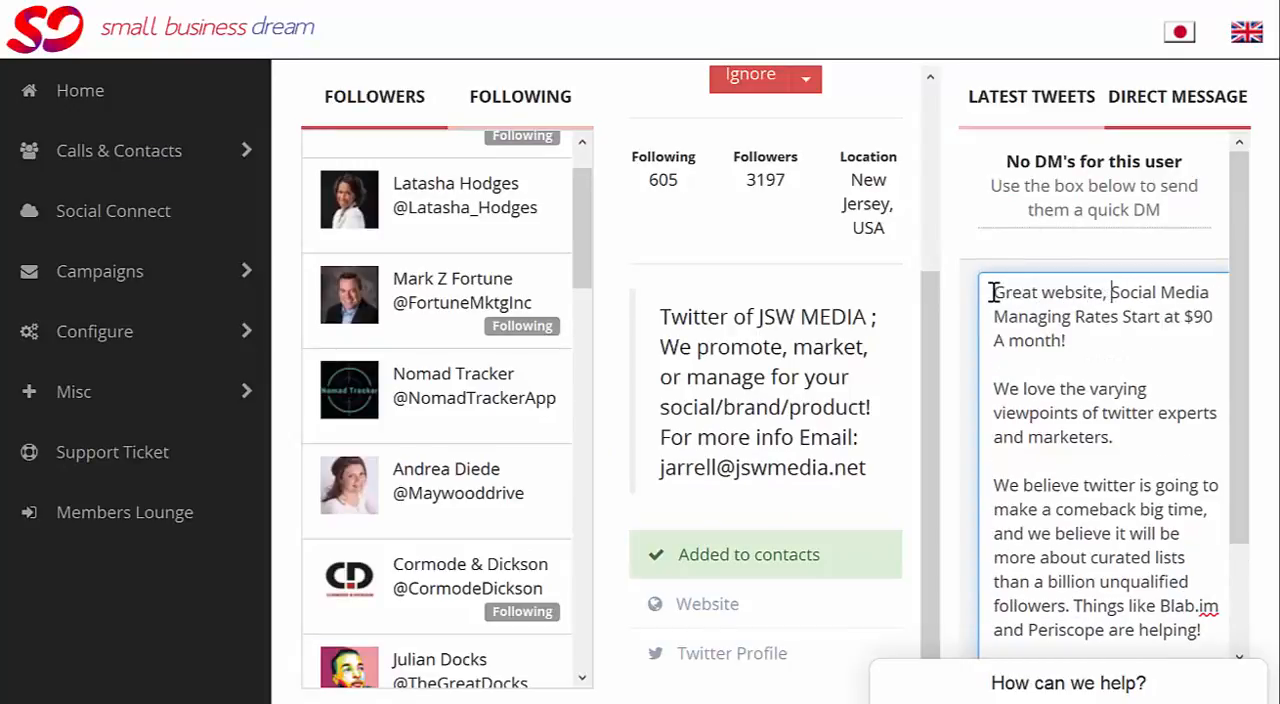
pyautogui.write('I saw you do')
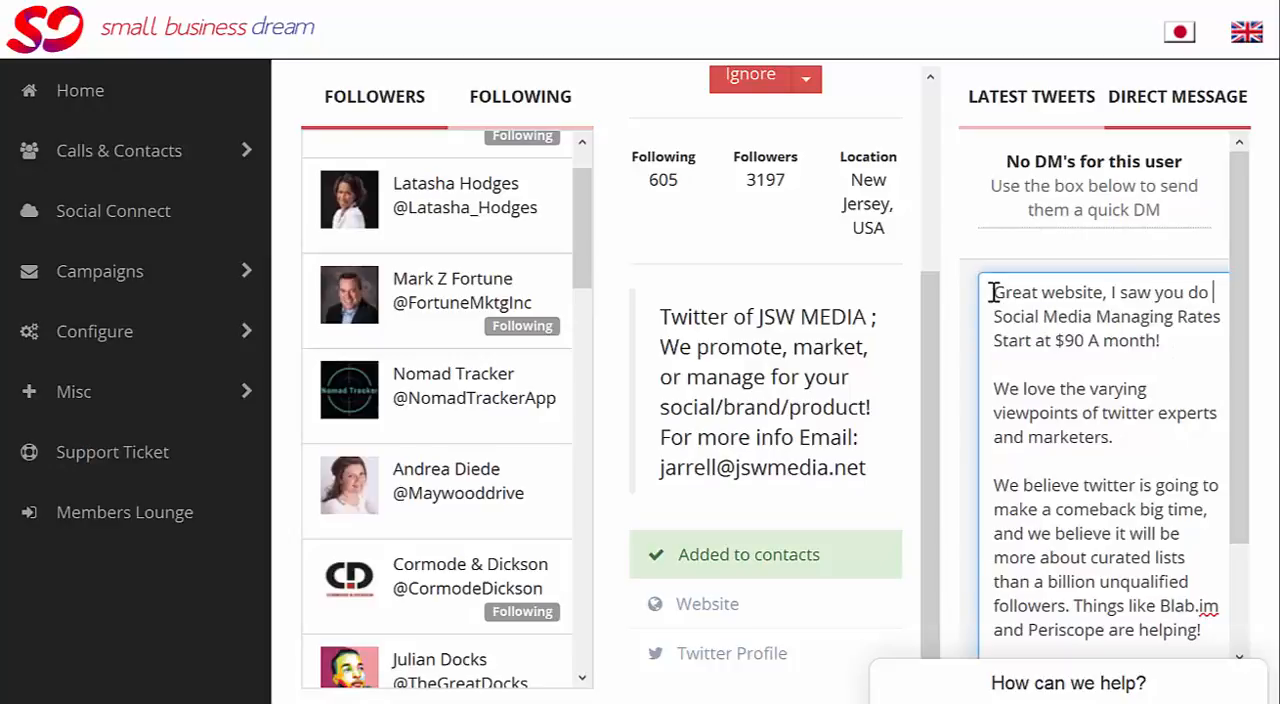
# Step: Send the personalized direct message to JSW MEDIA
pyautogui.click(1168, 341)
pyautogui.scroll(-5, 1150, 341)
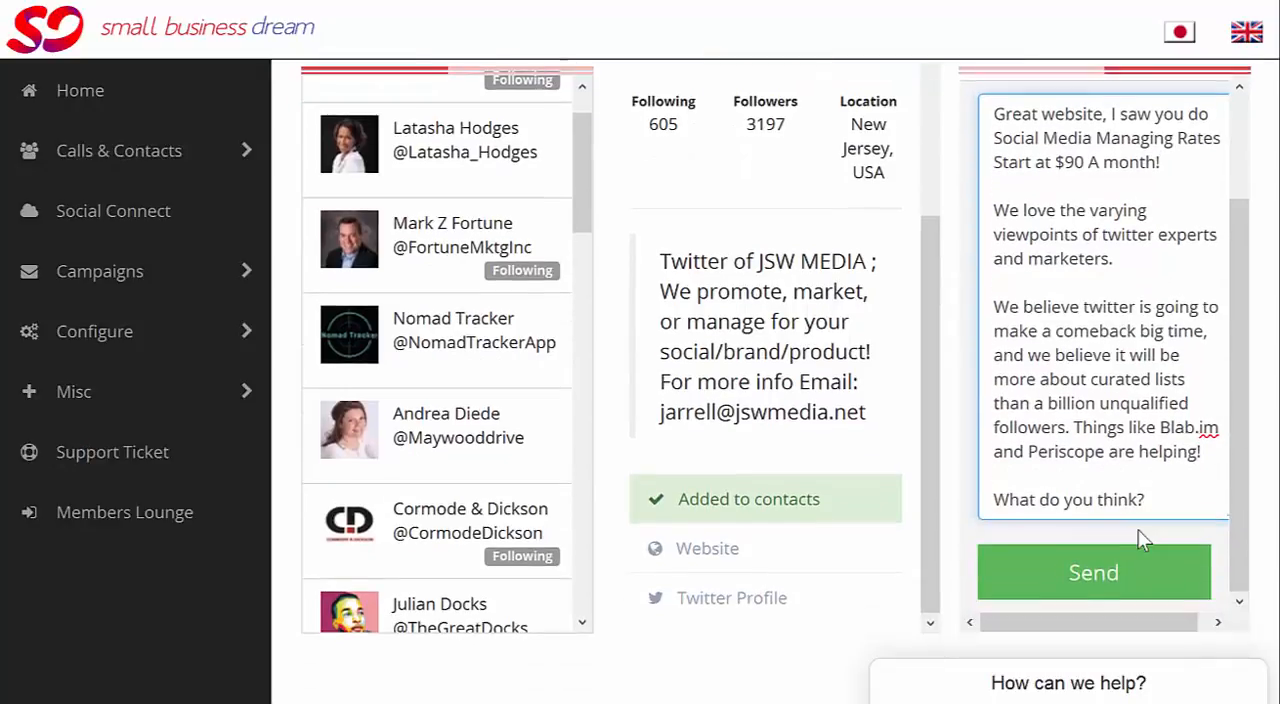
pyautogui.click(1108, 566)
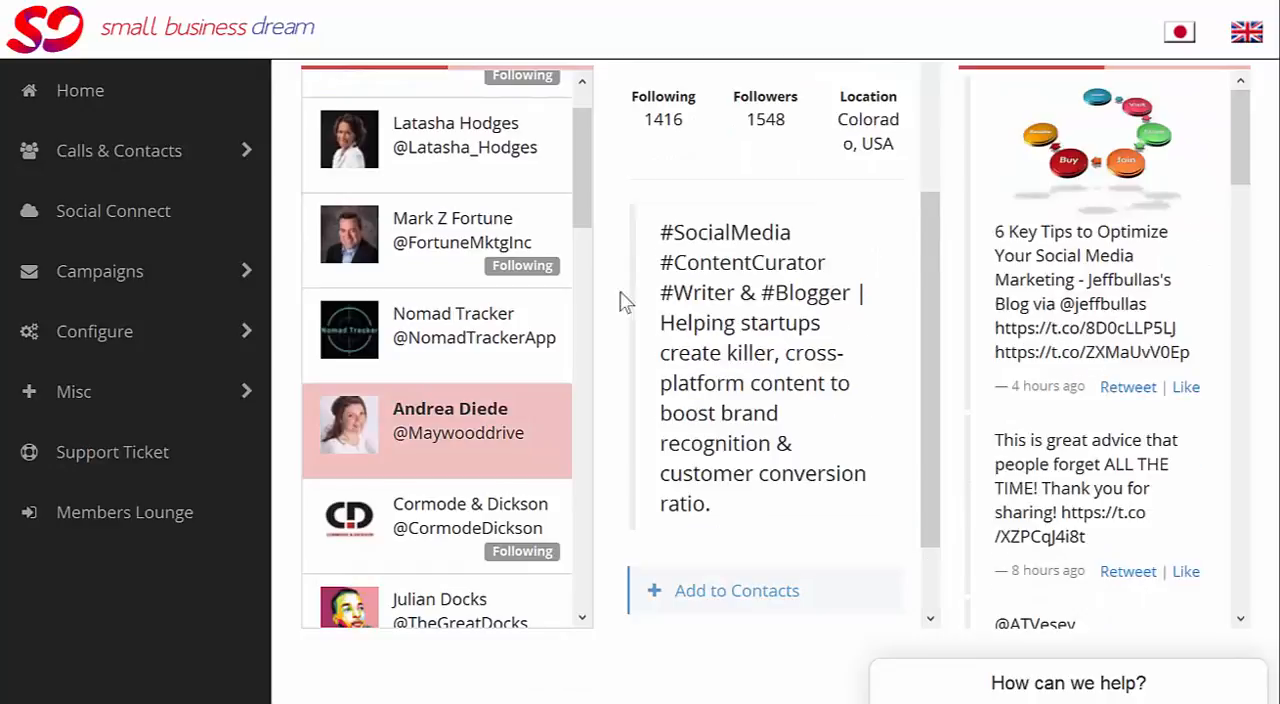
# Step: Open the profile of the follower listed directly below Cormode & Dickson and view the bio
pyautogui.click(455, 600)
pyautogui.scroll(-1, 455, 455)
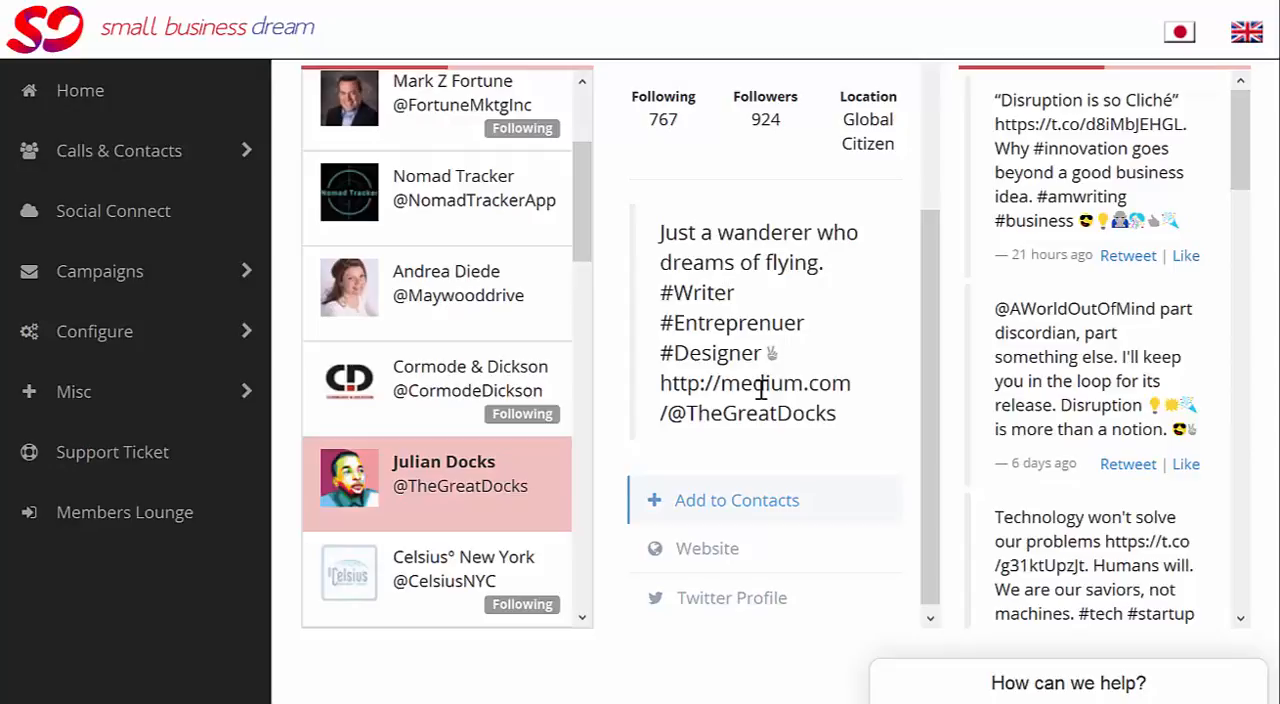
# Step: Ignore the currently selected follower forever
pyautogui.scroll(2, 760, 390)
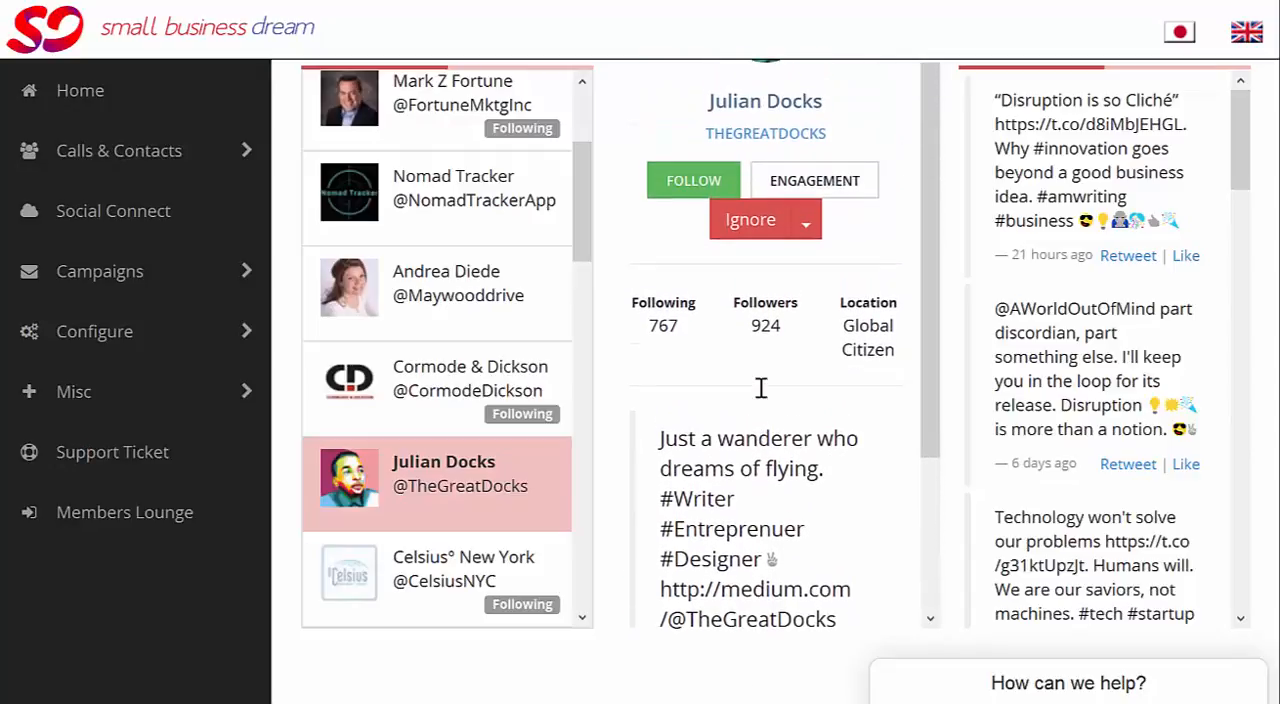
pyautogui.click(806, 226)
pyautogui.click(785, 270)
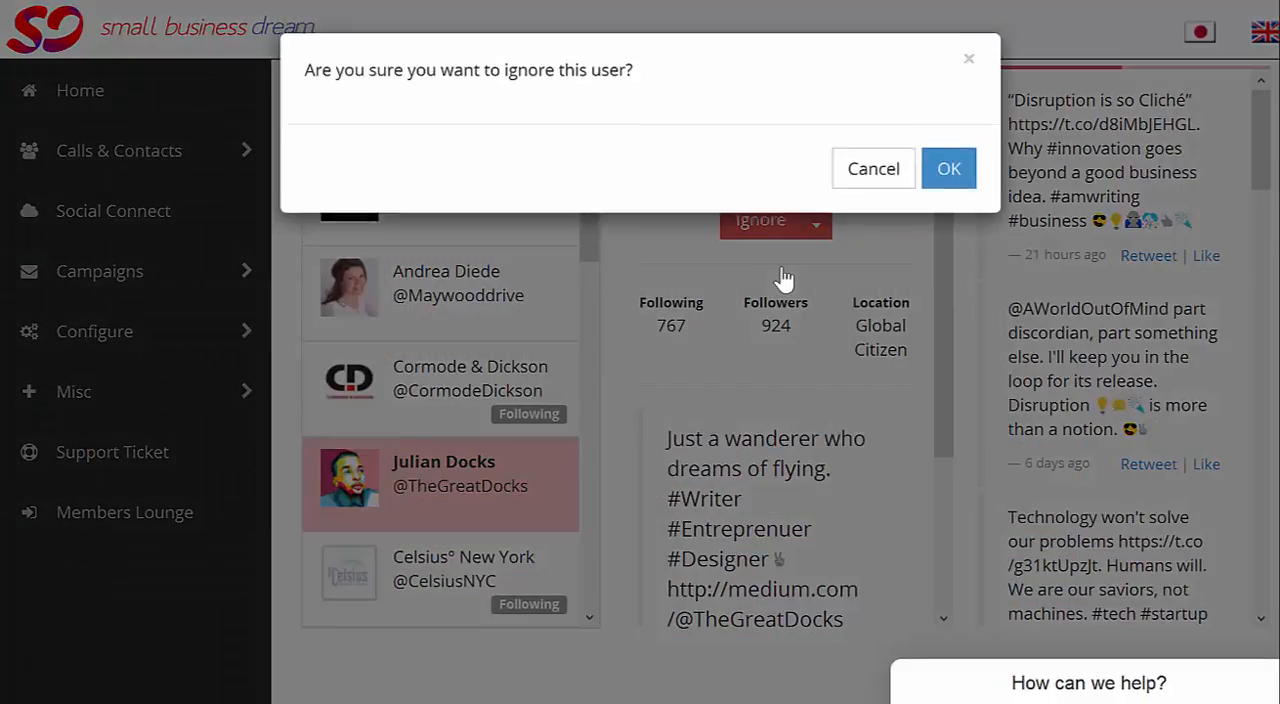
pyautogui.click(940, 184)
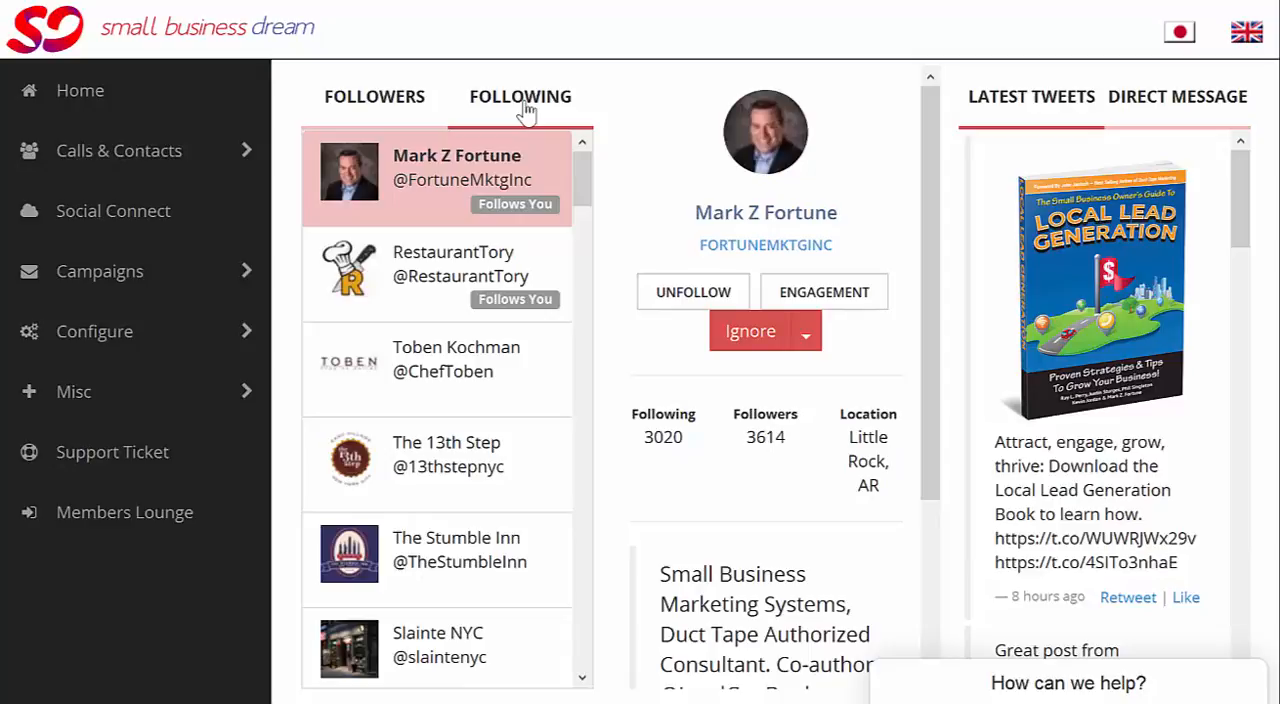
# Step: Show the engagement figures of the followed account listed directly below RestaurantTory and like its latest tweet
pyautogui.click(431, 346)
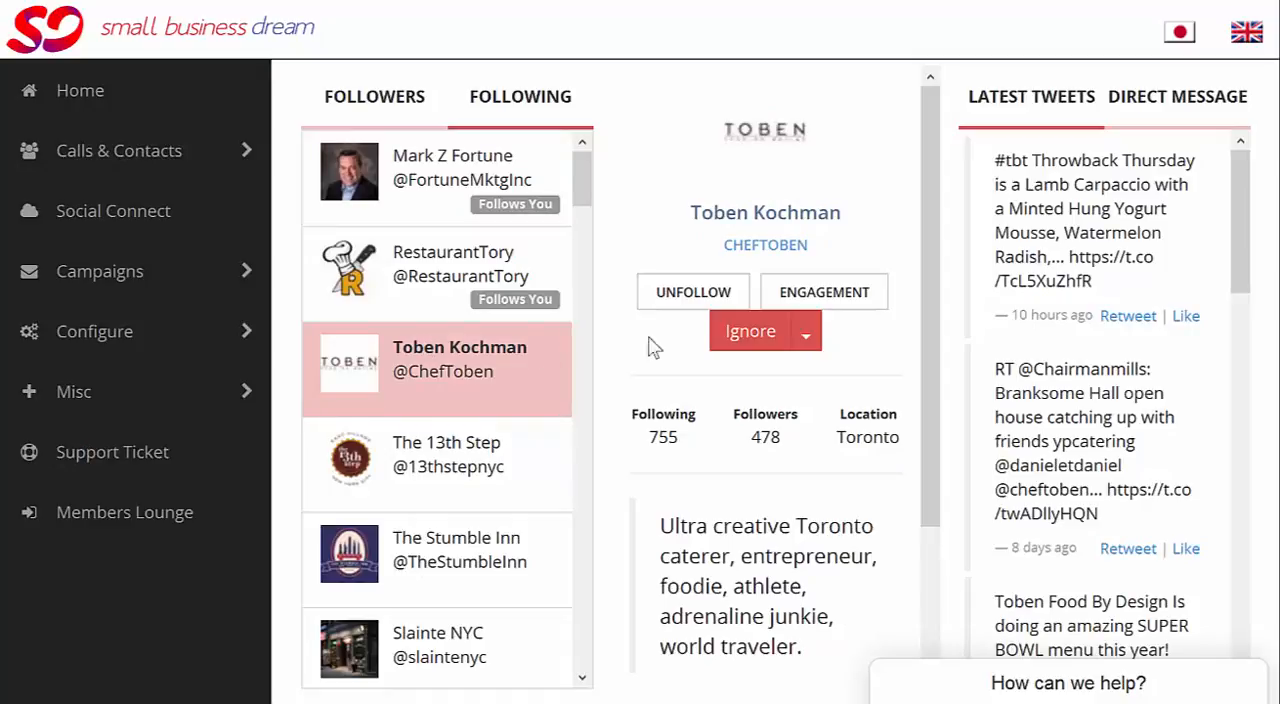
pyautogui.click(826, 296)
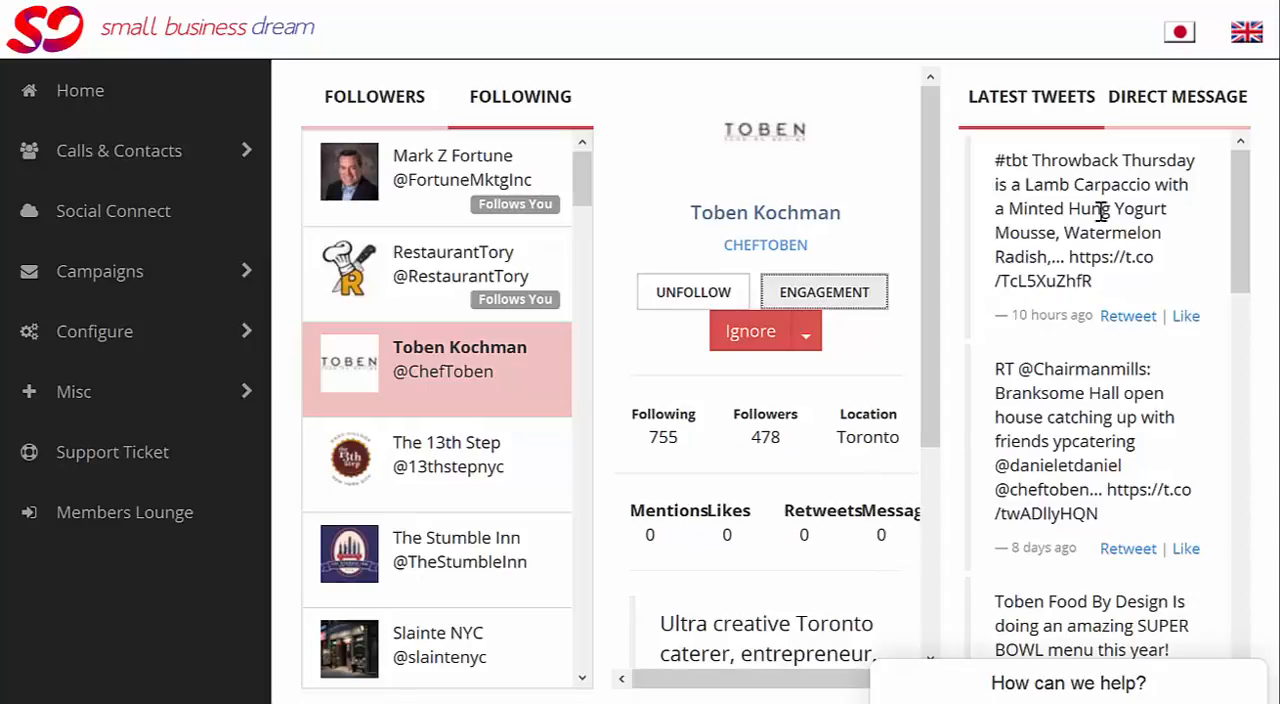
pyautogui.click(1188, 318)
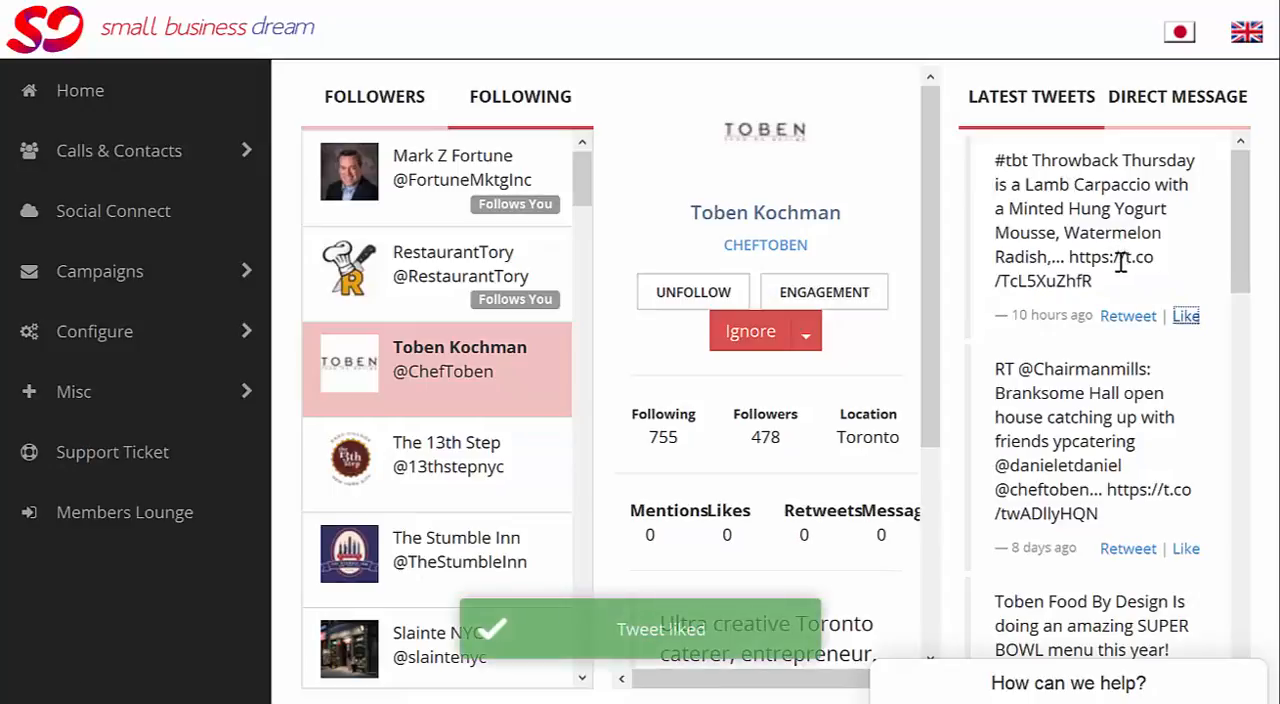
# Step: Ignore the selected followed account for 3 Days
pyautogui.click(806, 334)
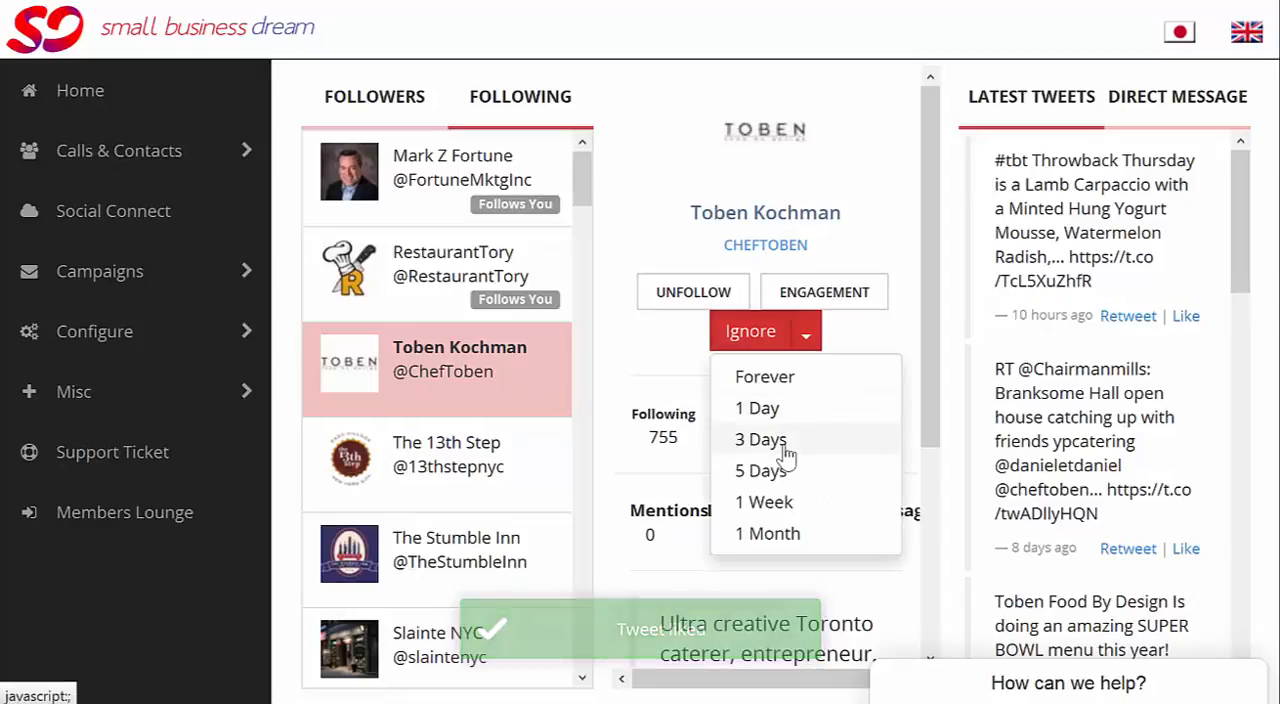
pyautogui.click(785, 452)
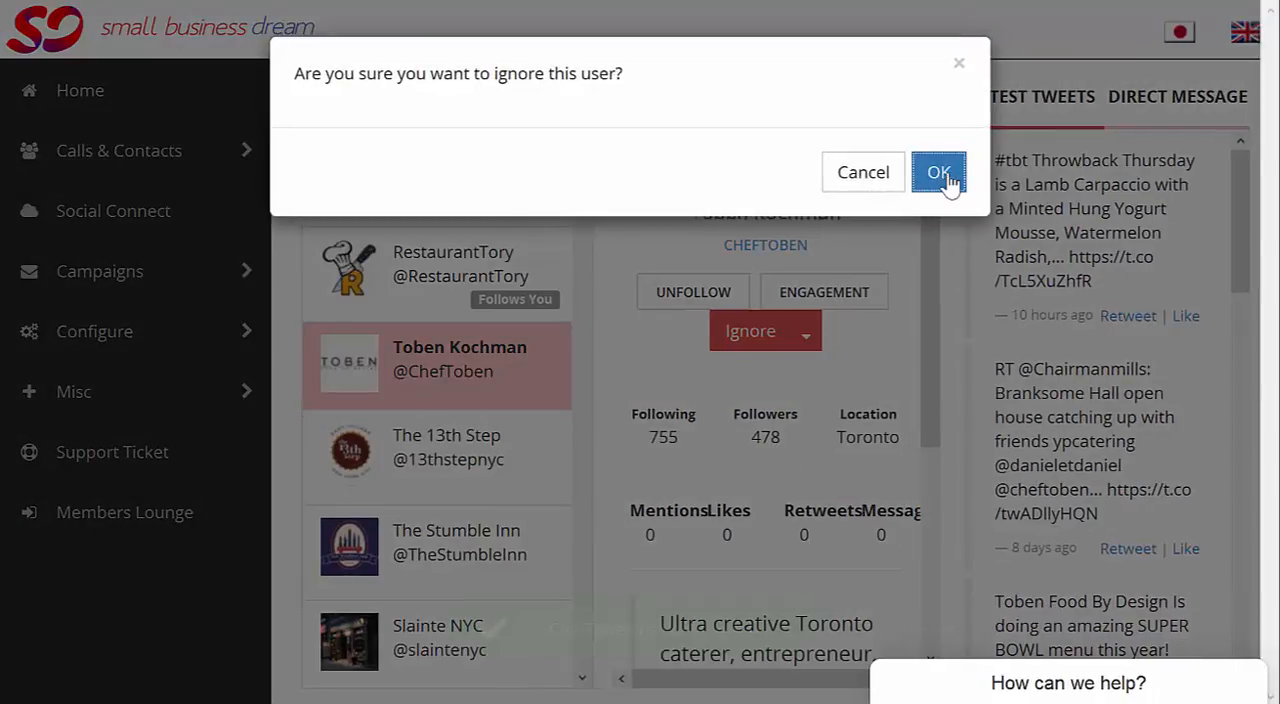
pyautogui.click(948, 172)
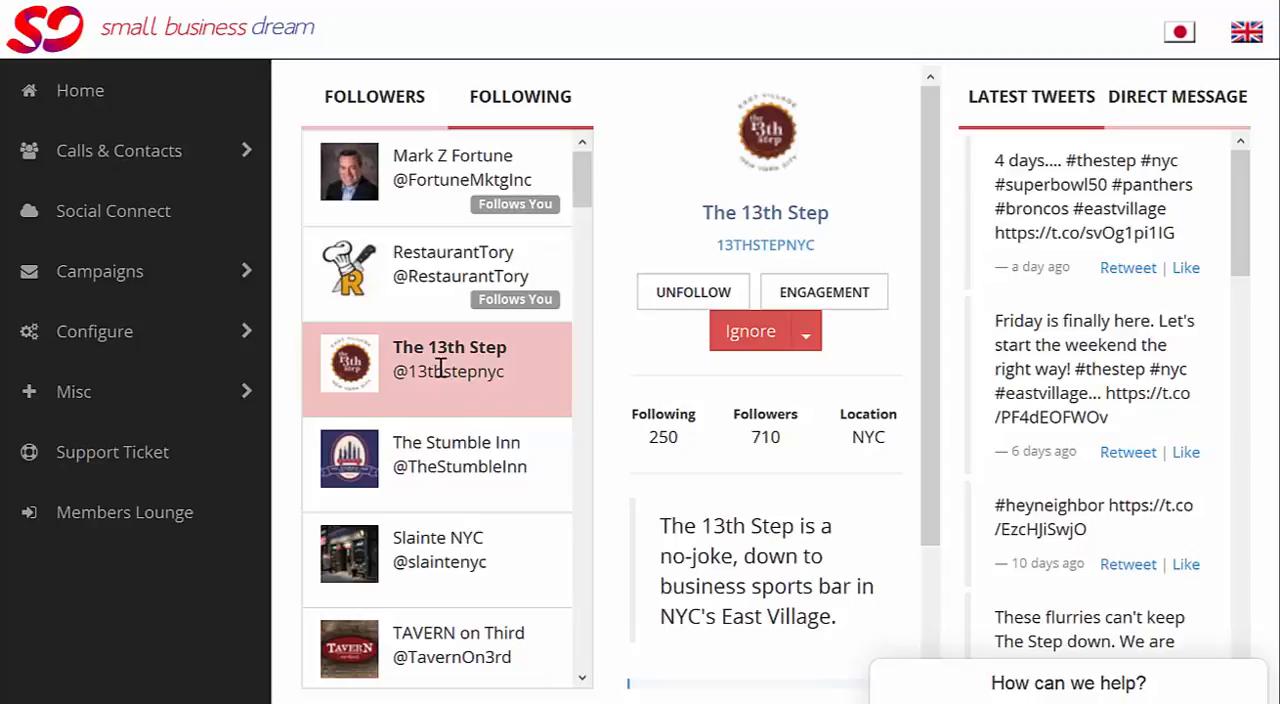
# Step: Open the Local 138 profile among the followed accounts and view its engagement figures
pyautogui.scroll(-3, 463, 469)
pyautogui.click(459, 458)
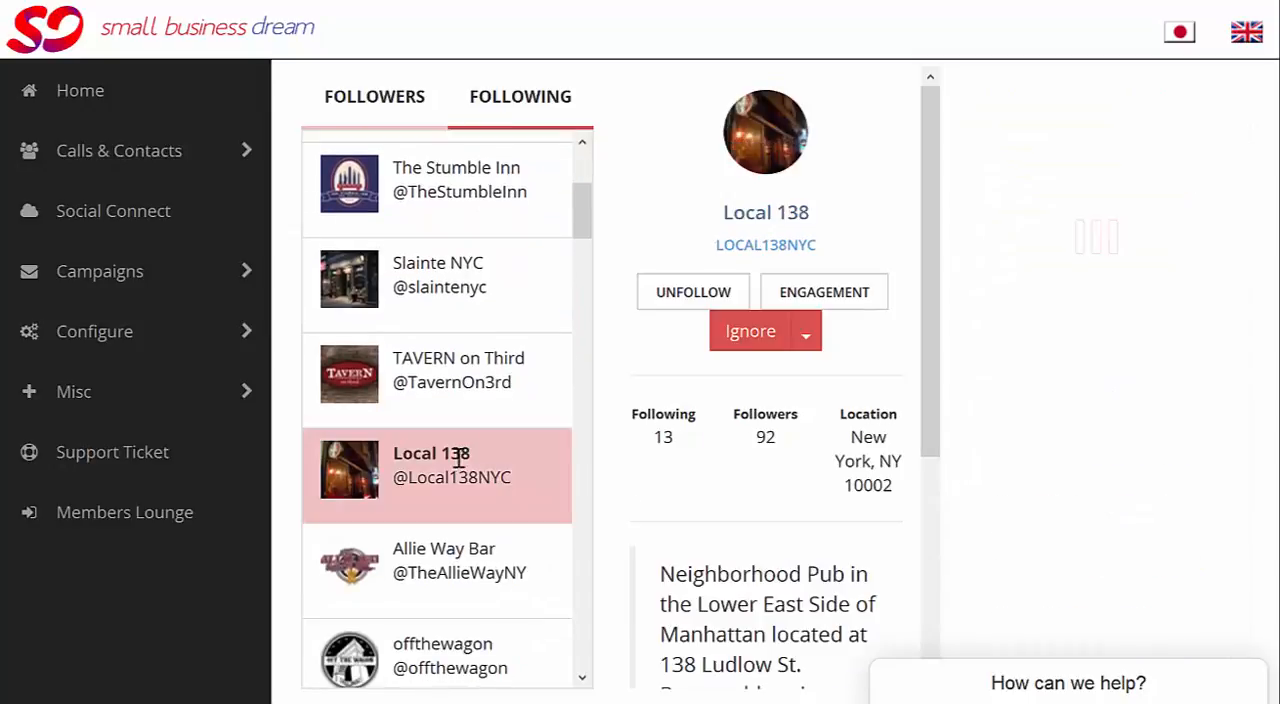
pyautogui.click(836, 298)
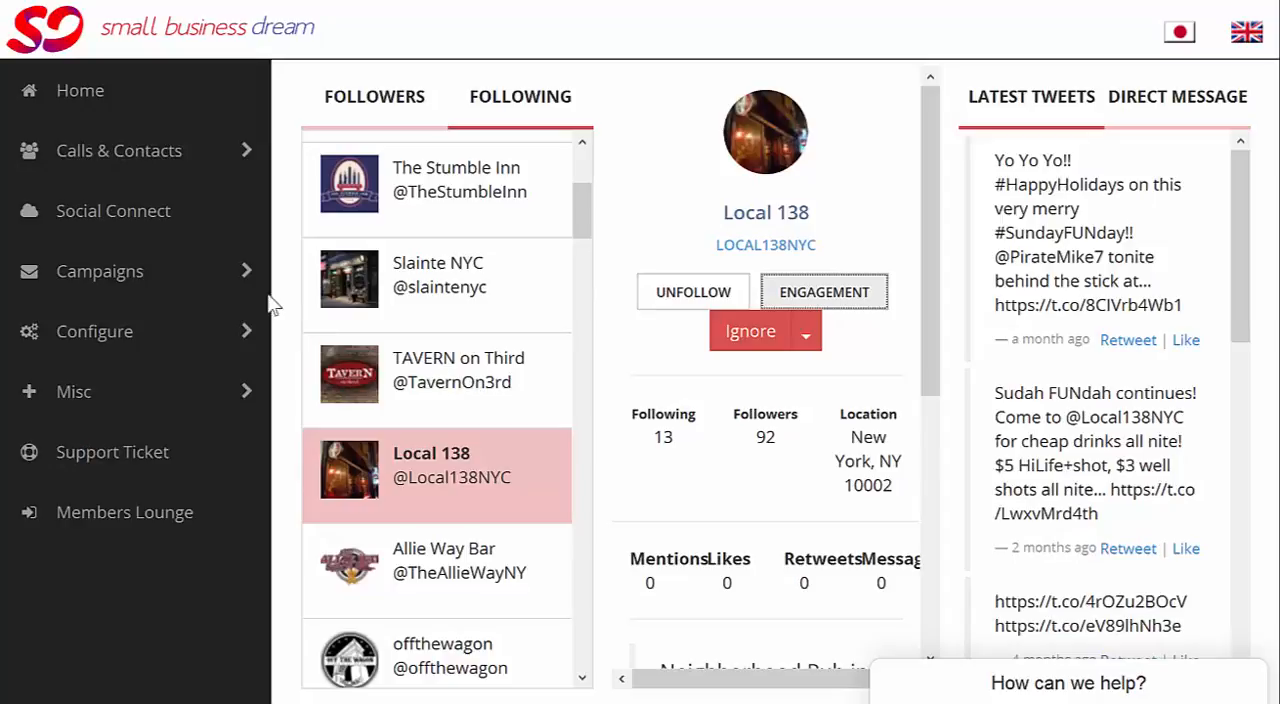
# Step: Open the Action List of contacts and take action on the Social Series entry for Figaro's Pizza
pyautogui.click(119, 160)
pyautogui.click(100, 226)
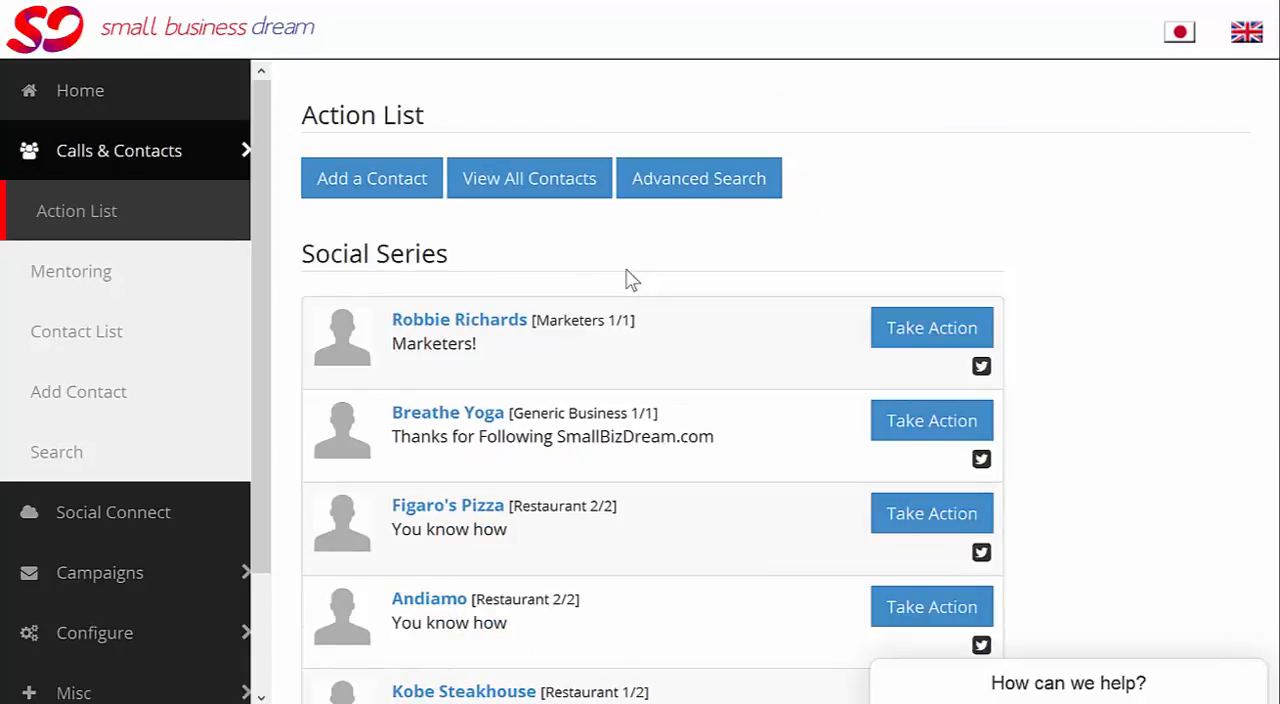
pyautogui.scroll(-2, 630, 280)
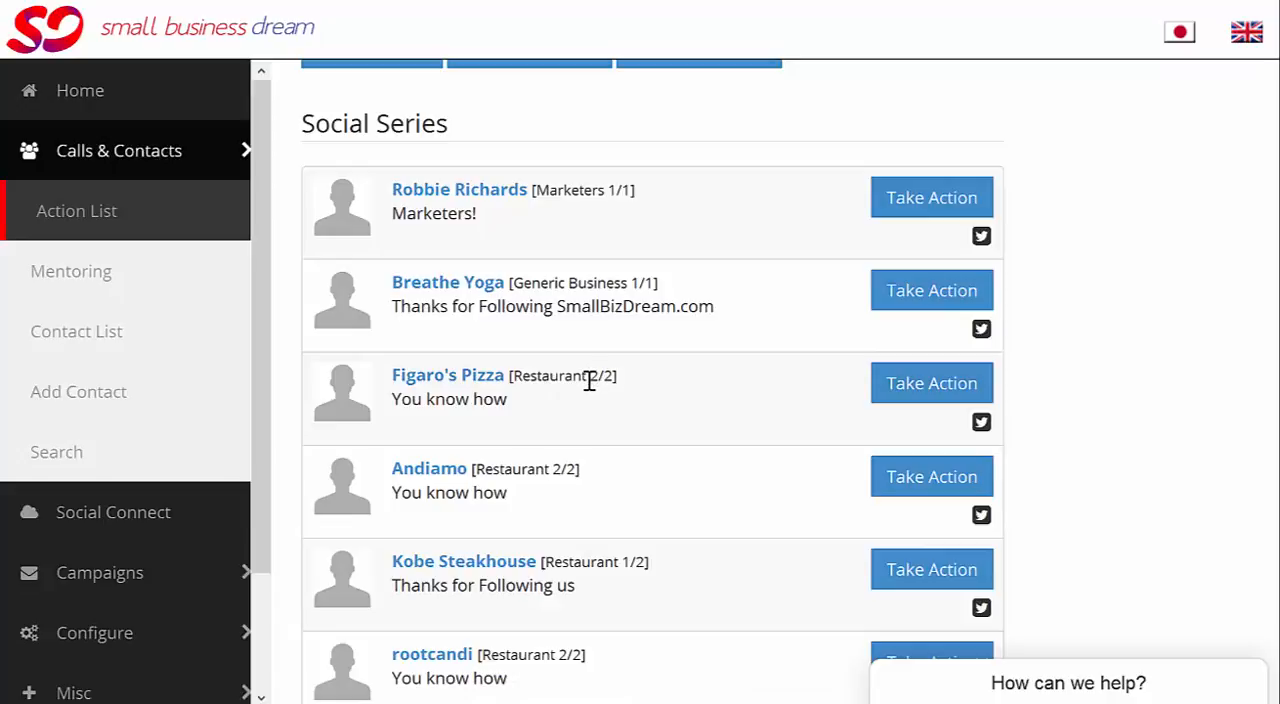
pyautogui.click(928, 388)
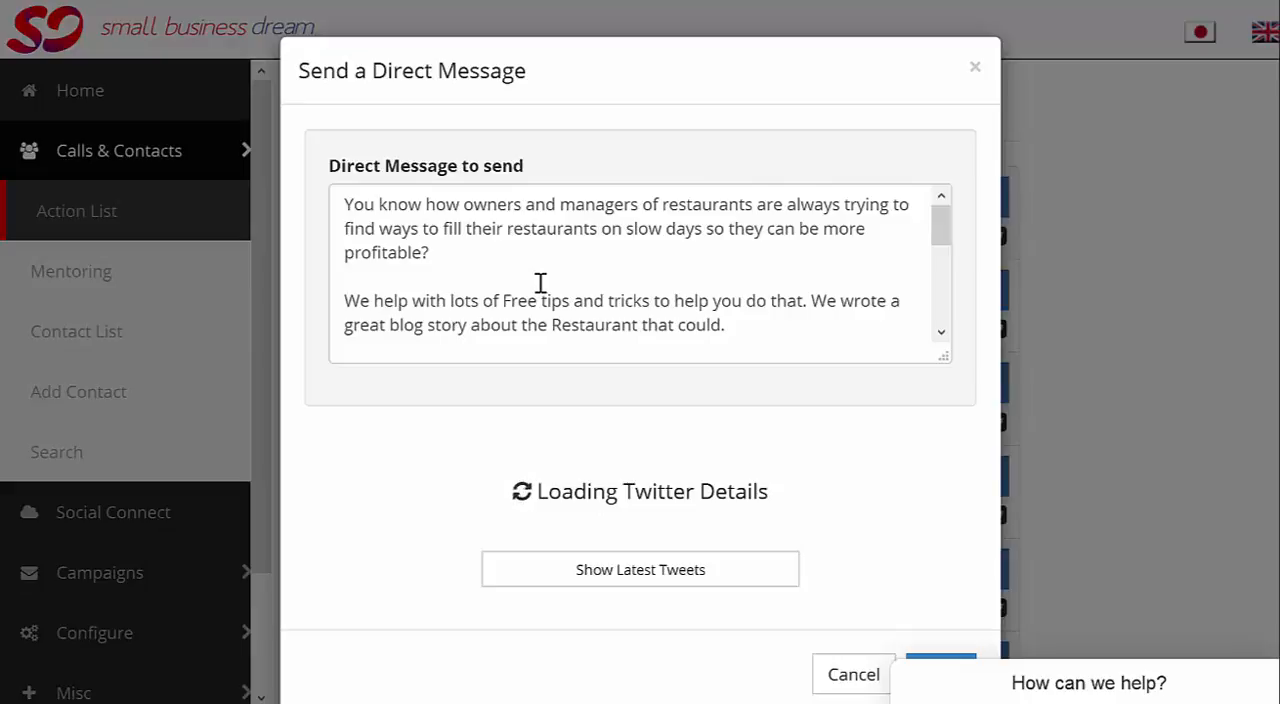
# Step: Read the prepared restaurant message and look through the latest tweets of Figaro's Pizza
pyautogui.scroll(-2, 530, 283)
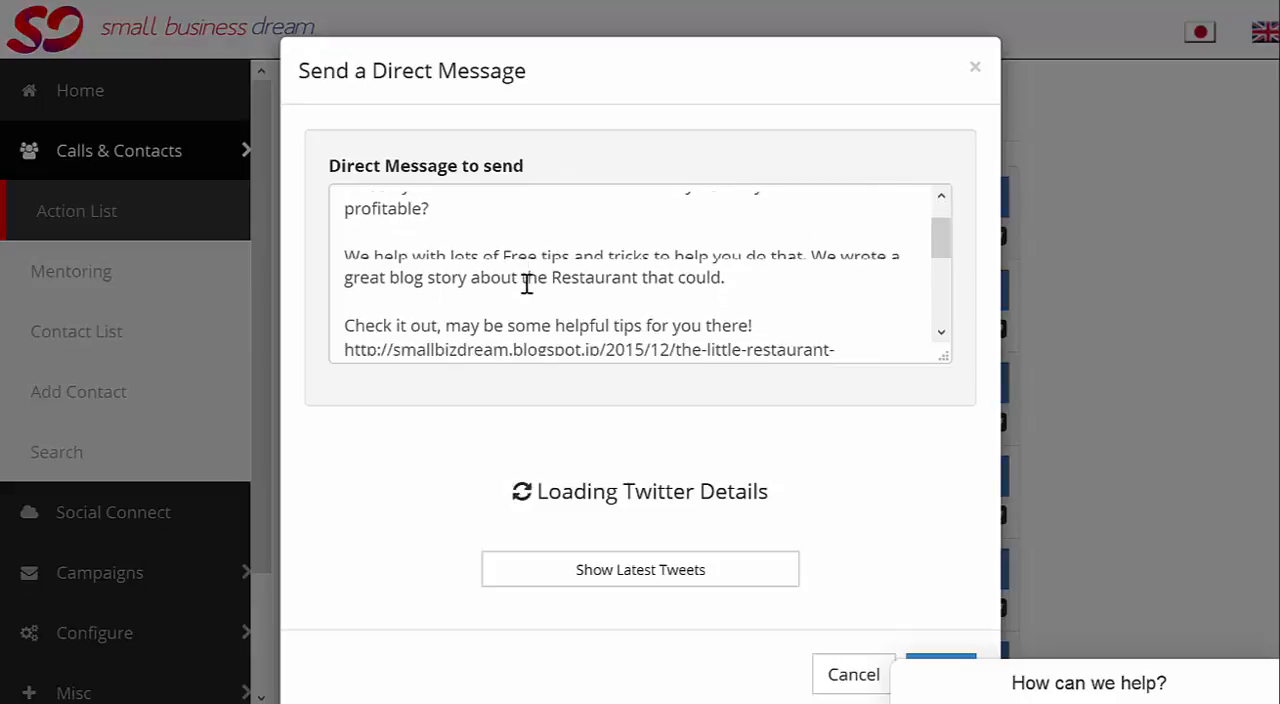
pyautogui.click(613, 589)
pyautogui.click(631, 581)
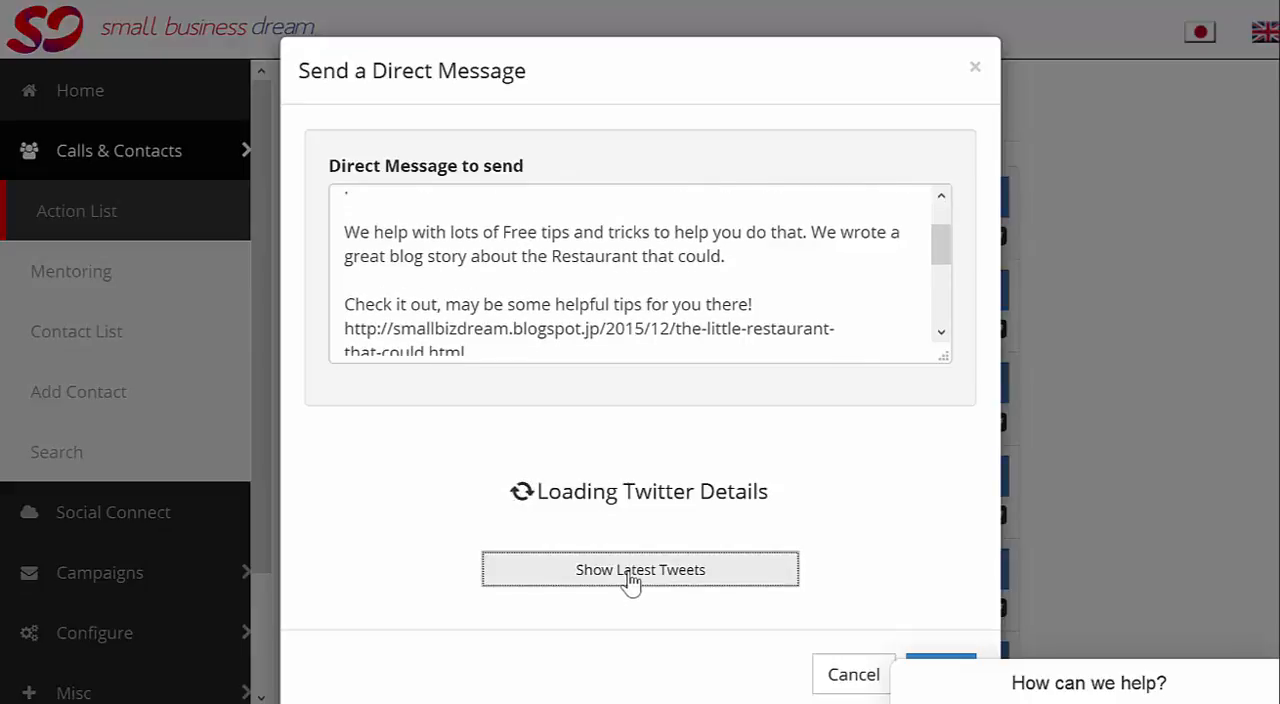
pyautogui.scroll(-2, 590, 556)
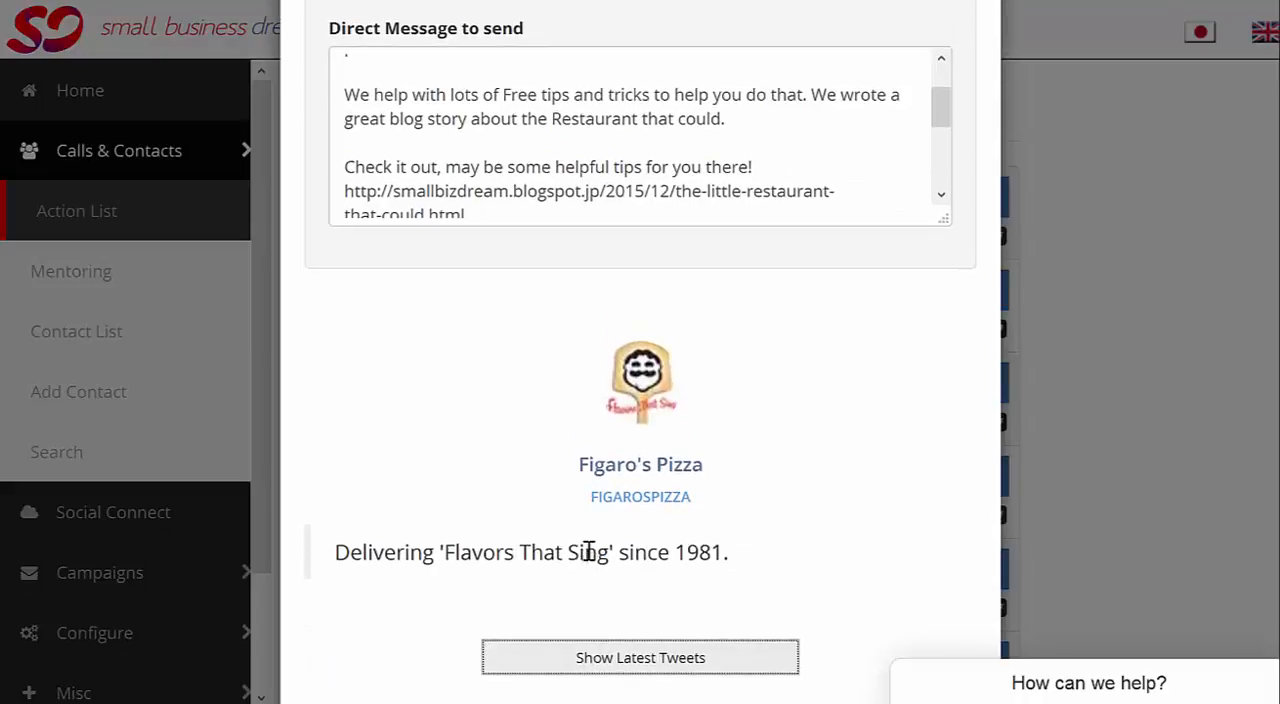
pyautogui.click(648, 662)
pyautogui.scroll(-3, 555, 455)
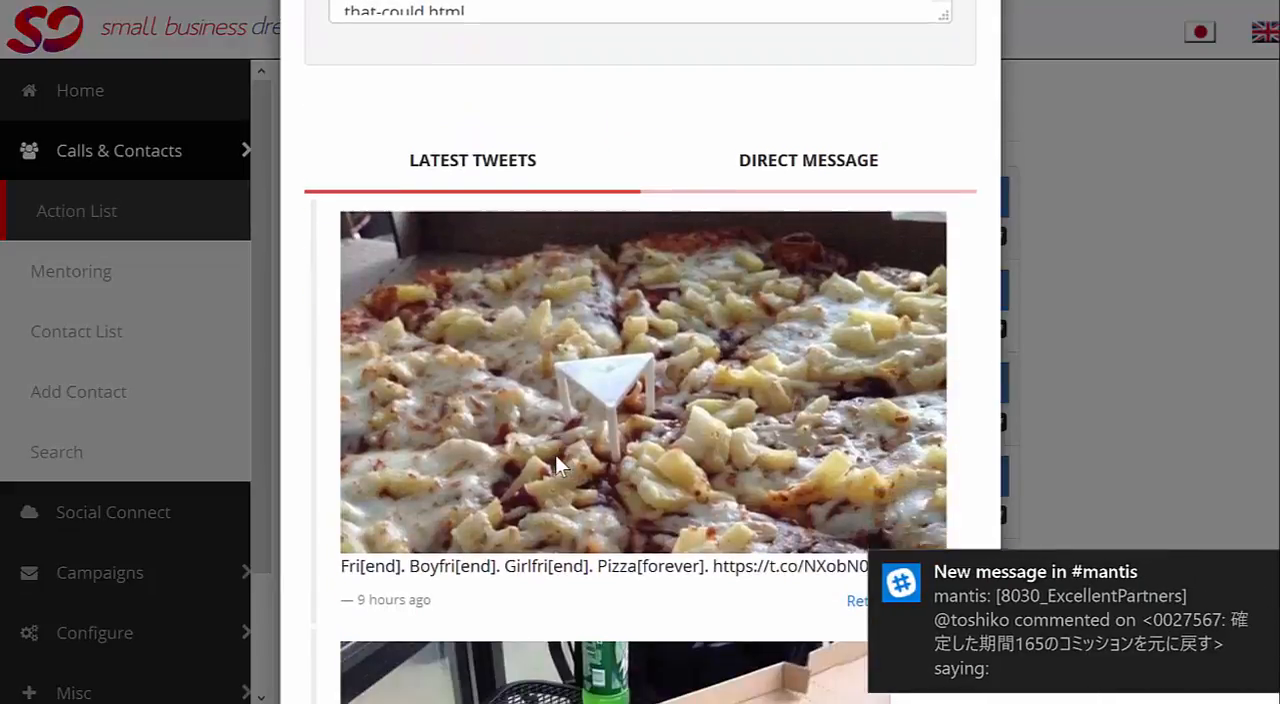
pyautogui.scroll(-1, 555, 455)
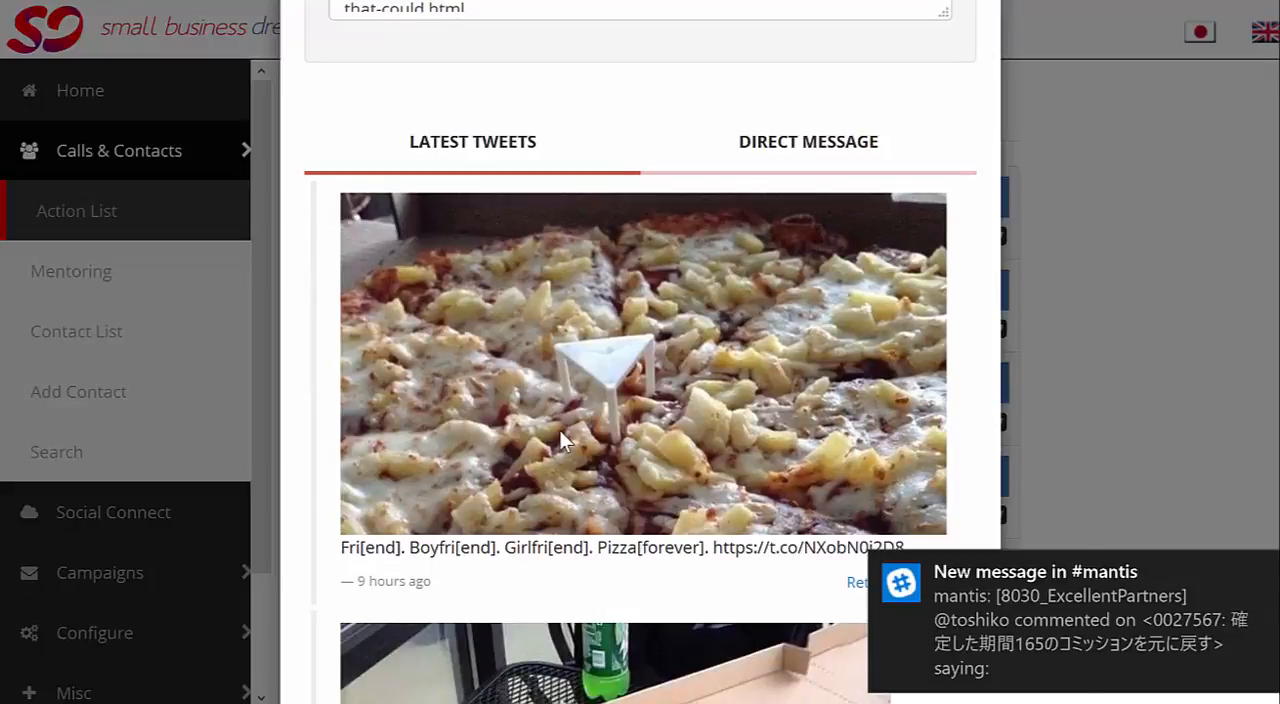
# Step: Begin the direct message with the paragraph "That pineapple pizza picture is just to die for! I Love pizza! Probably my favourite food!"
pyautogui.scroll(4, 563, 440)
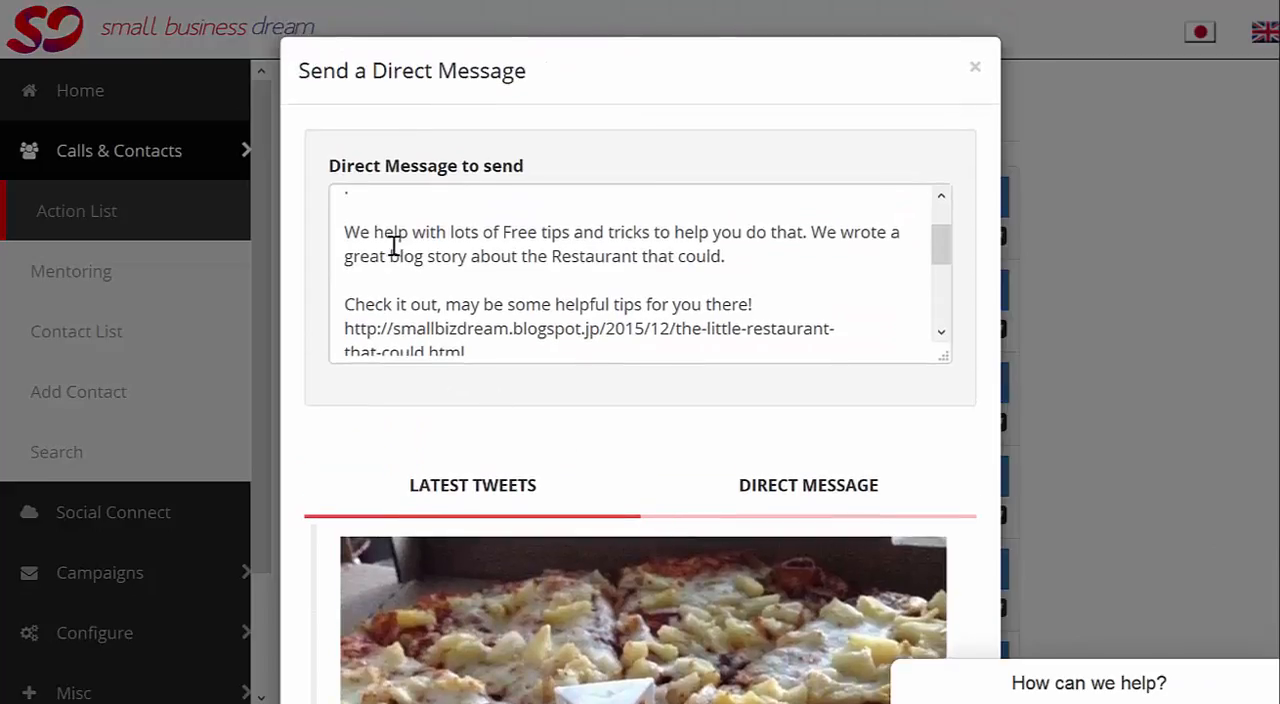
pyautogui.scroll(3, 395, 245)
pyautogui.moveTo(345, 204); pyautogui.dragTo(517, 237)
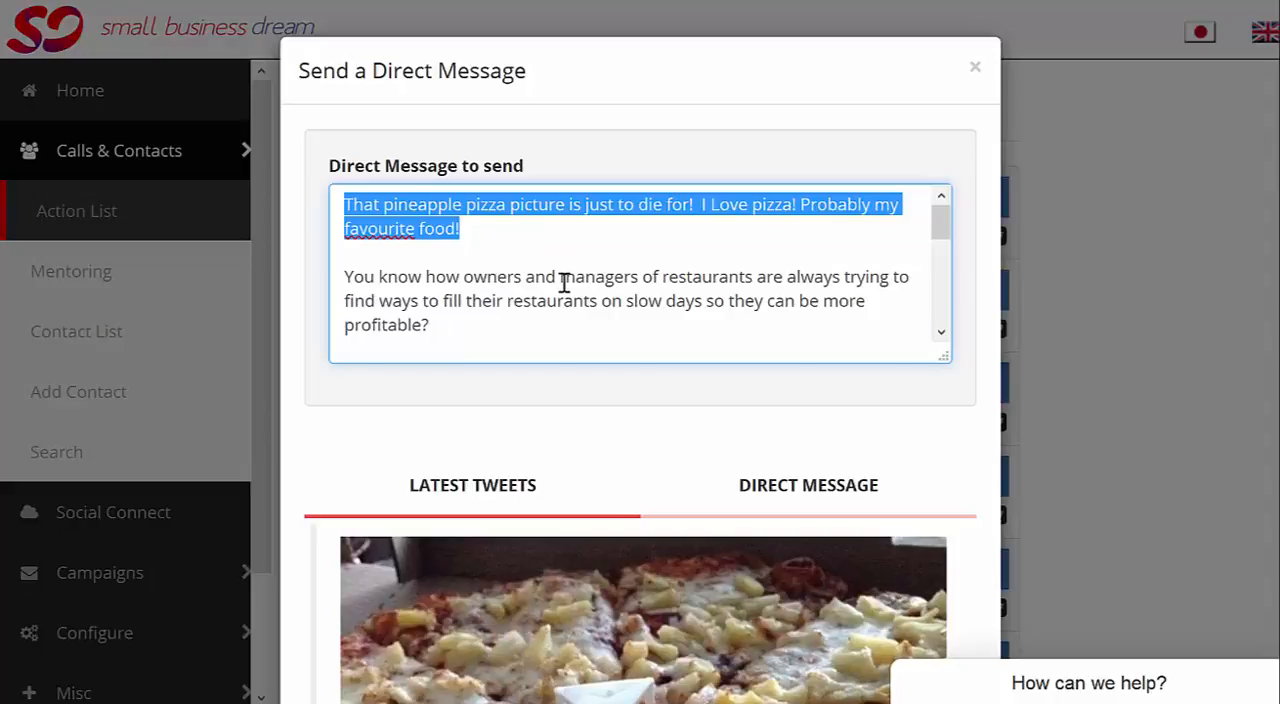
# Step: Insert a blank line between "Check it out, may be some helpful tips for you there!" and the blog link
pyautogui.scroll(-1, 564, 283)
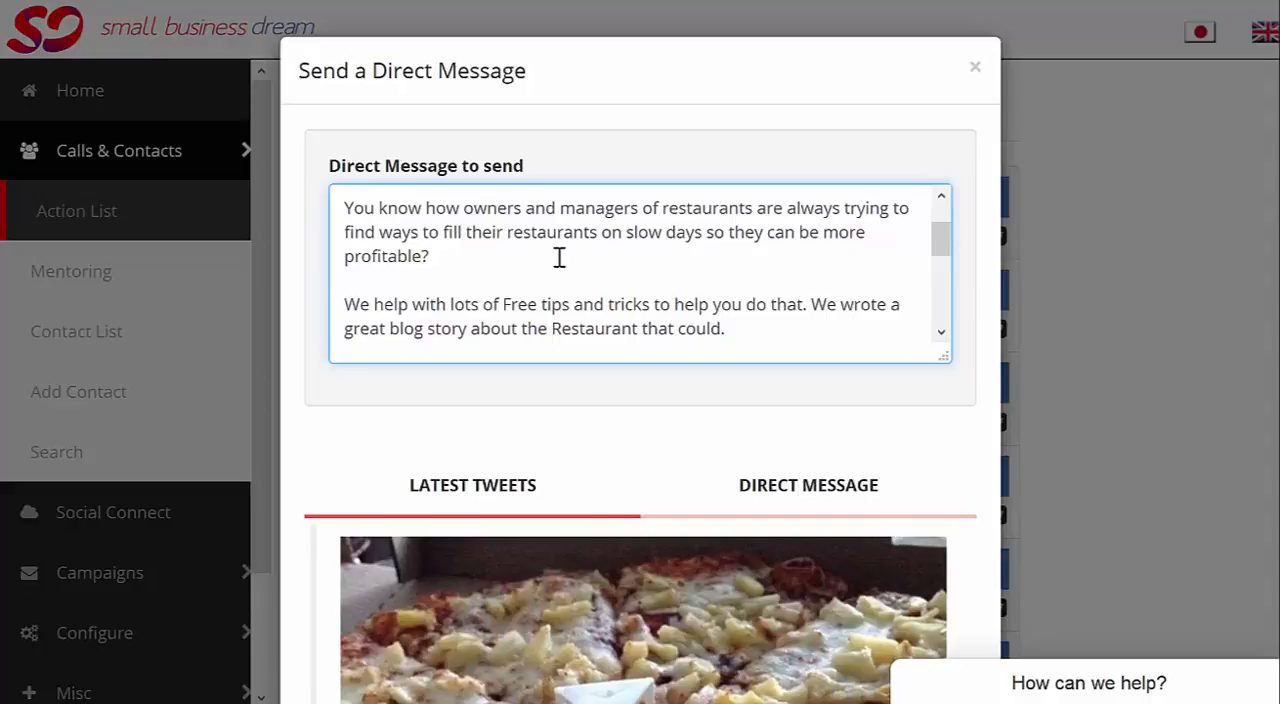
pyautogui.scroll(-3, 559, 258)
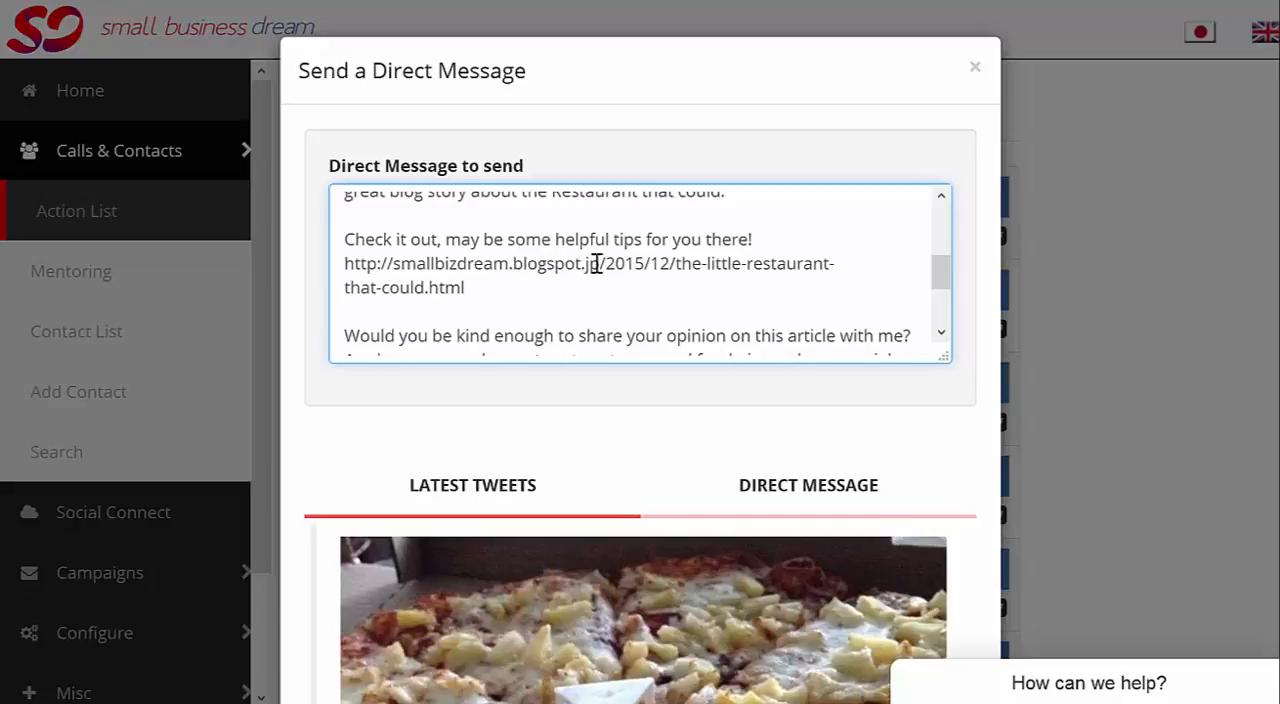
pyautogui.click(774, 243)
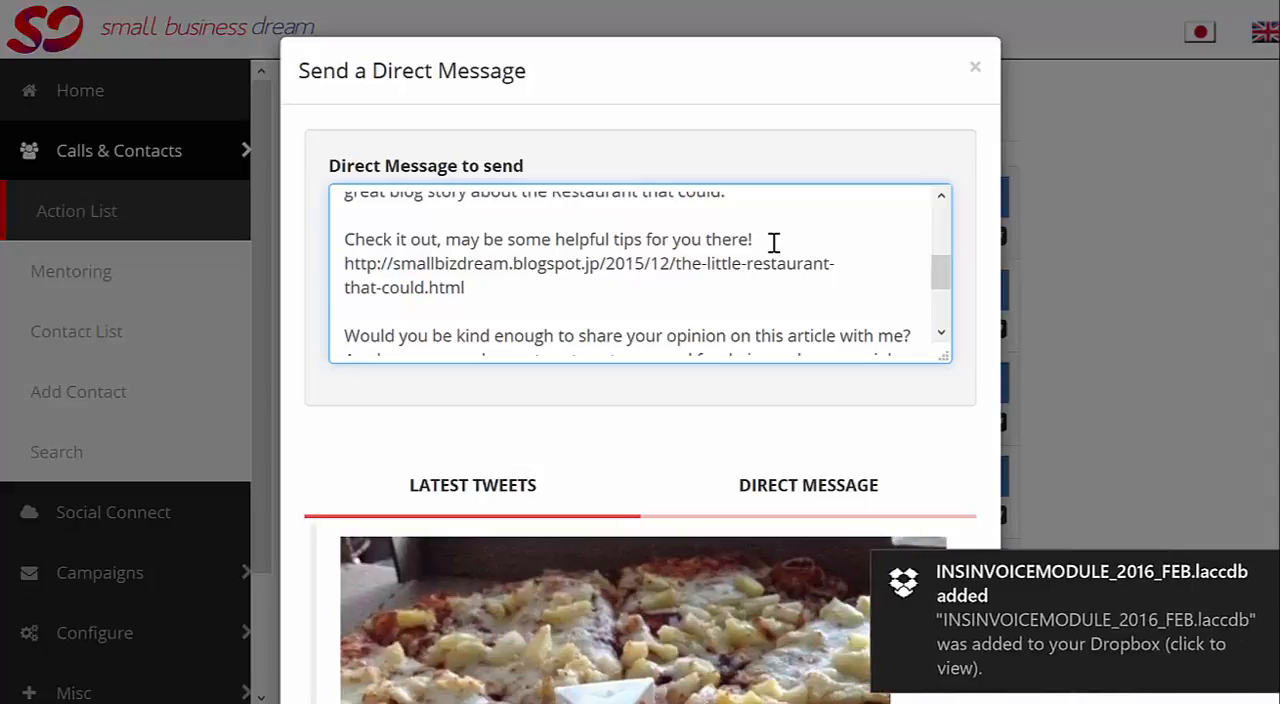
pyautogui.press('Return')
pyautogui.scroll(-1, 732, 260)
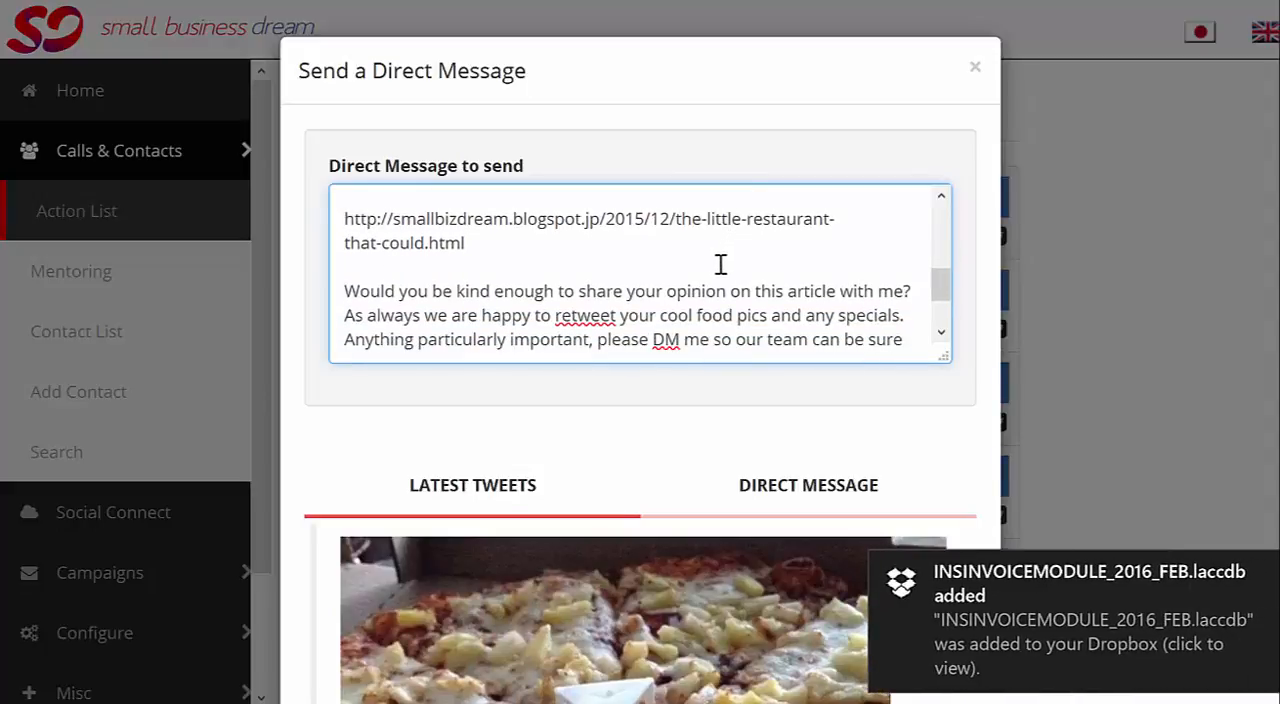
# Step: Check the message's closing with the sender's name and the latest tweets, and send the direct message to Figaro's Pizza
pyautogui.scroll(-1, 732, 260)
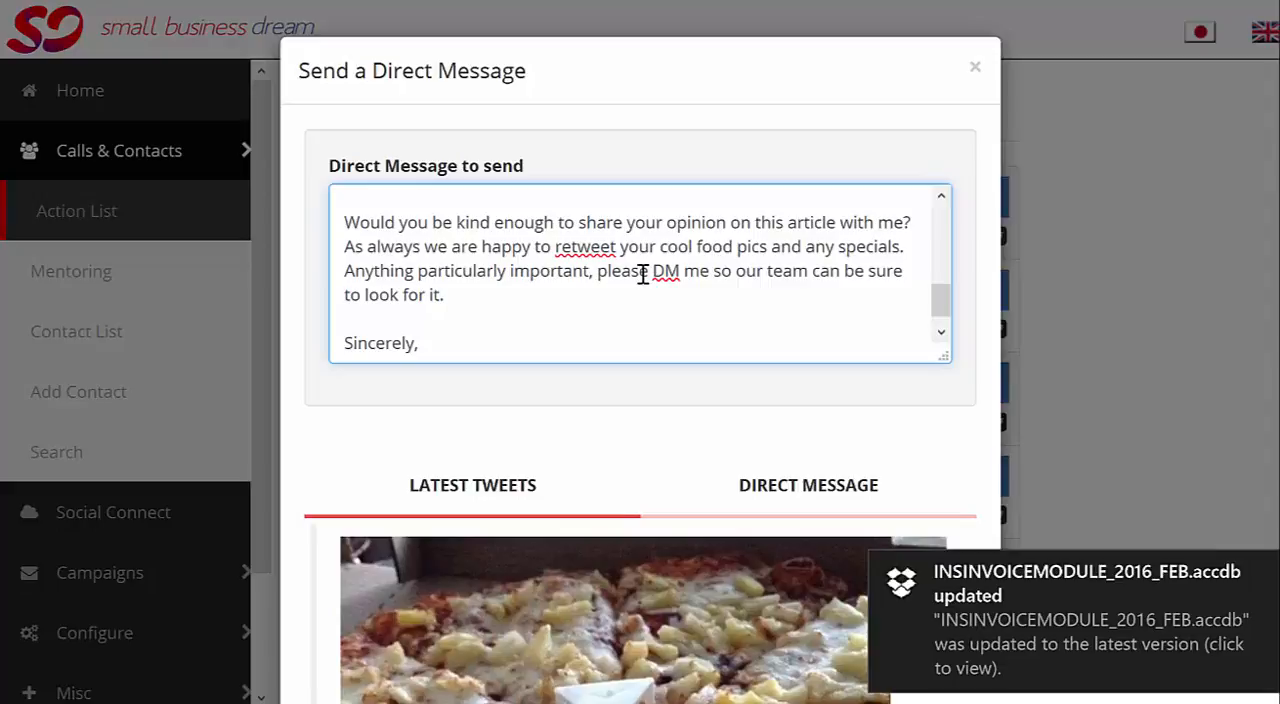
pyautogui.press('Return')
pyautogui.write('Dennis Wilson')
pyautogui.scroll(-5, 590, 282)
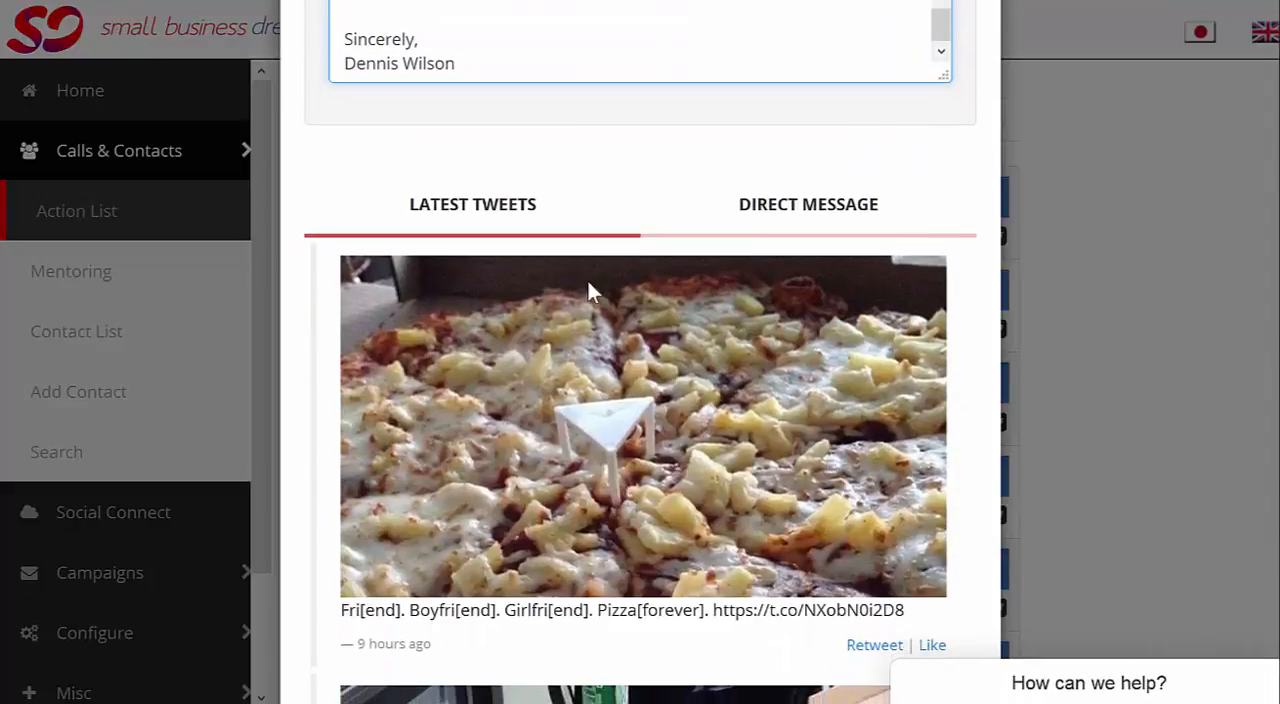
pyautogui.scroll(5, 812, 440)
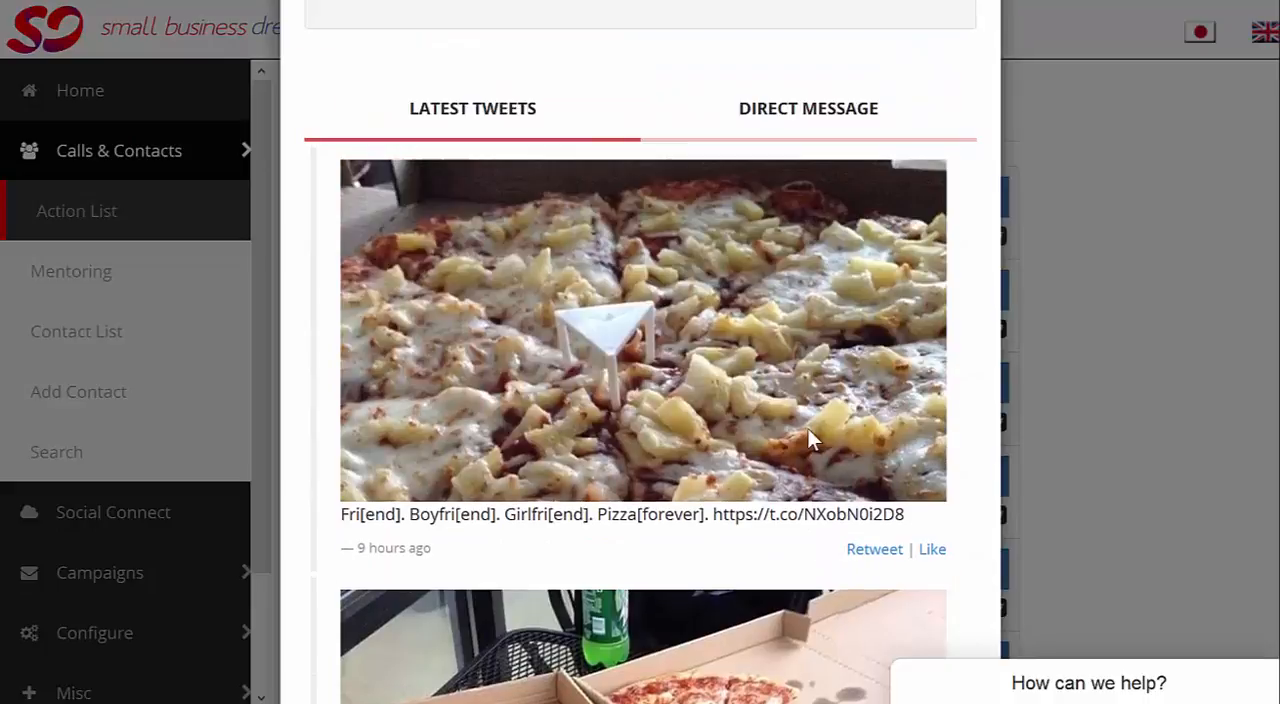
pyautogui.scroll(-10, 666, 418)
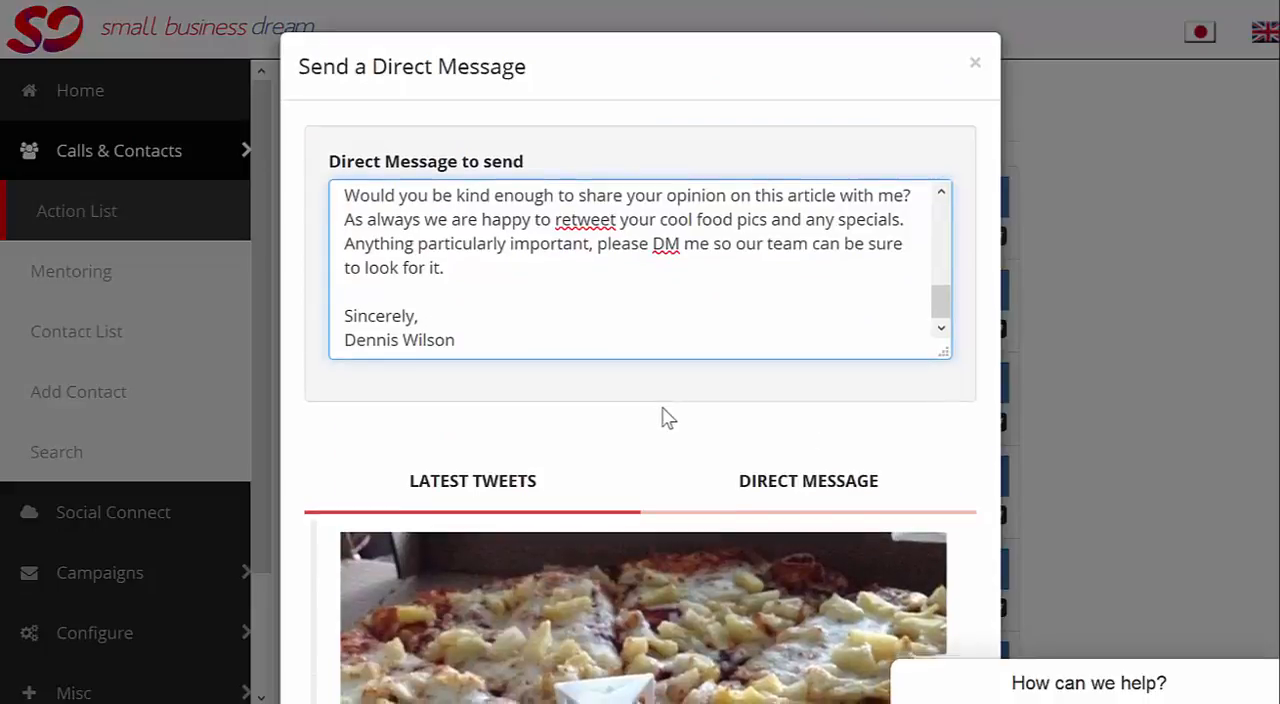
pyautogui.scroll(-15, 666, 418)
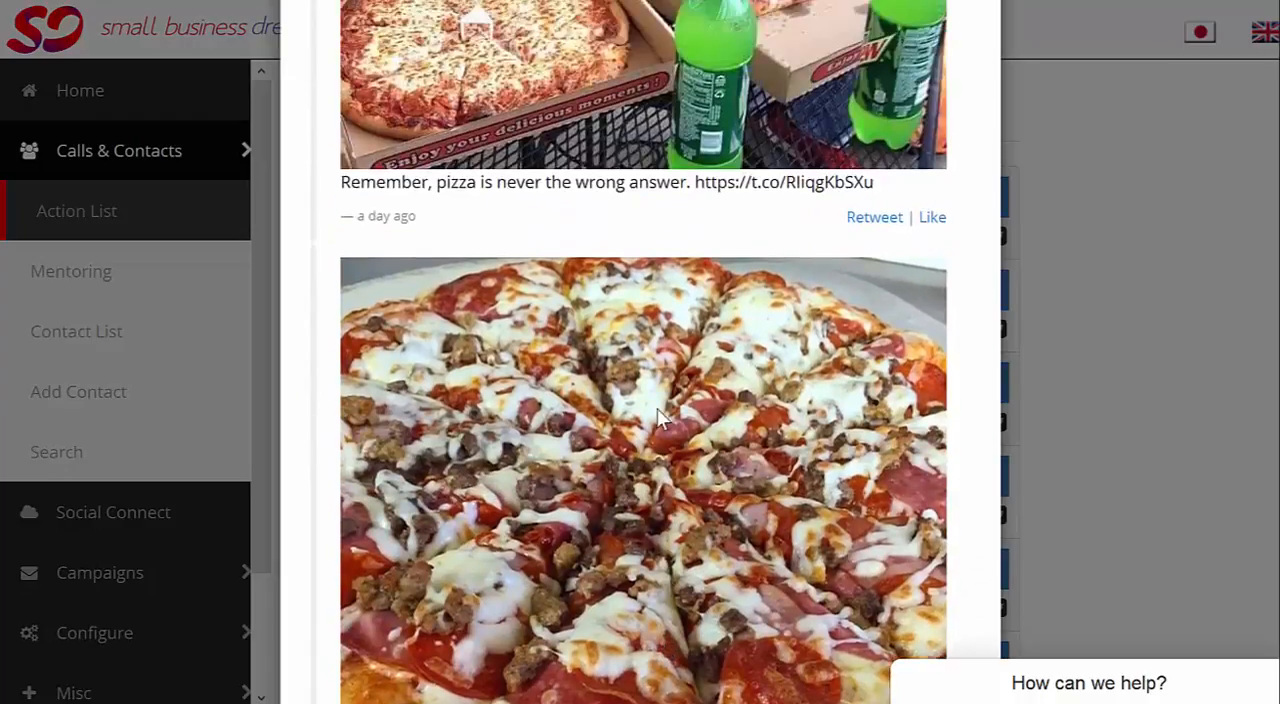
pyautogui.scroll(-5, 657, 403)
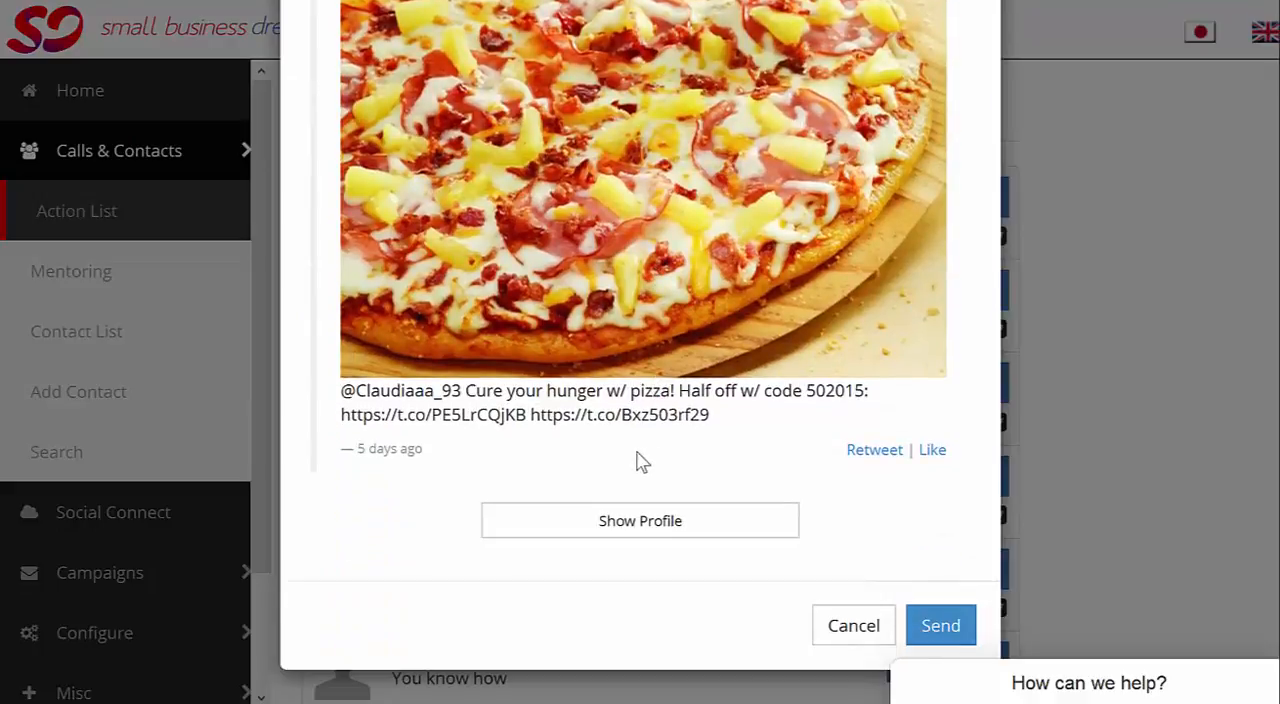
pyautogui.click(943, 627)
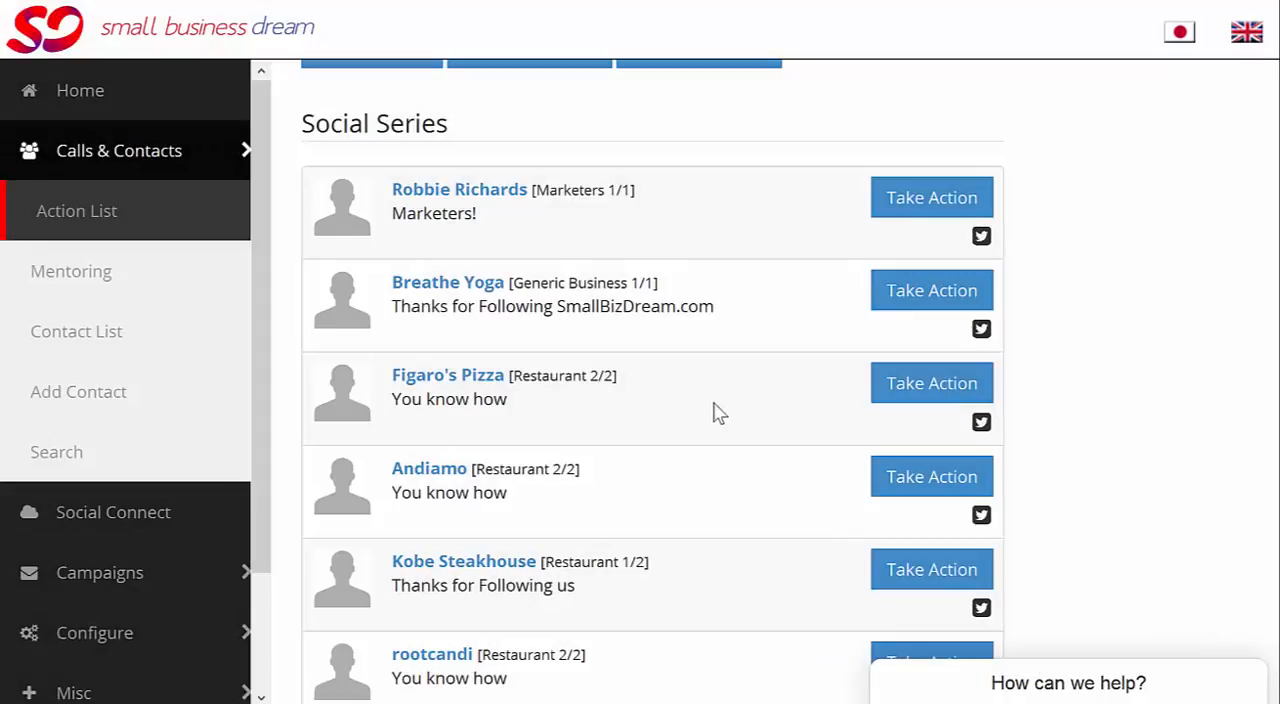